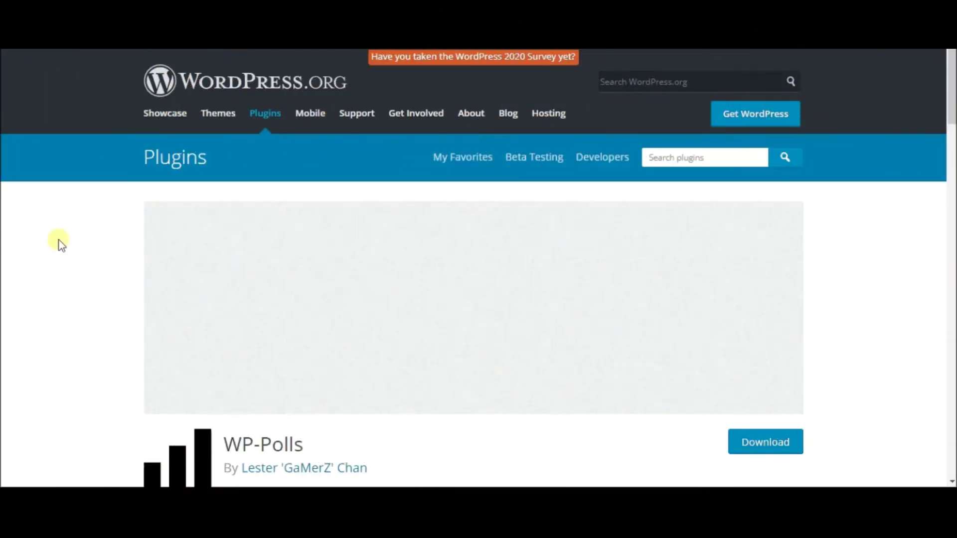
Scroll through the WP-Polls plugin page on WordPress.org to review its details.
scroll(59, 240, down, 10)
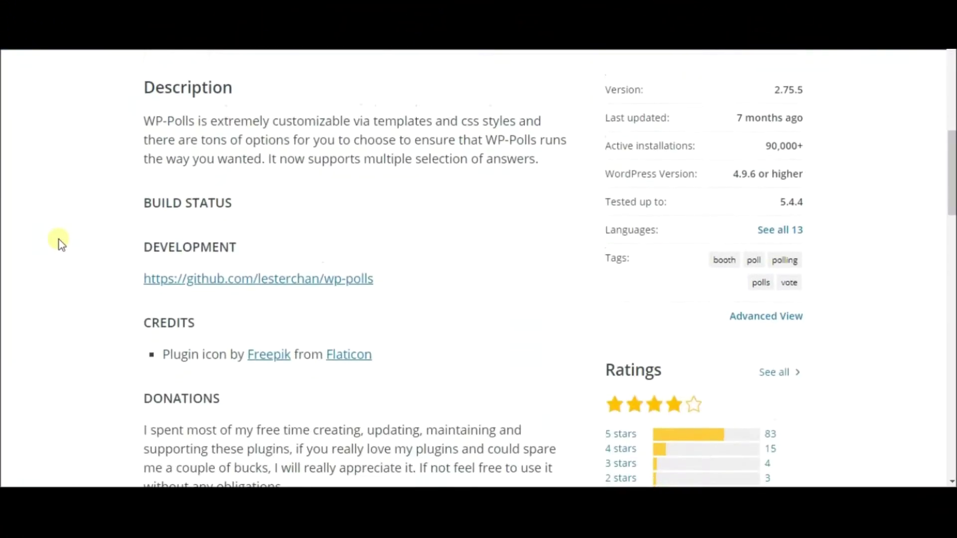
scroll(59, 239, down, 8)
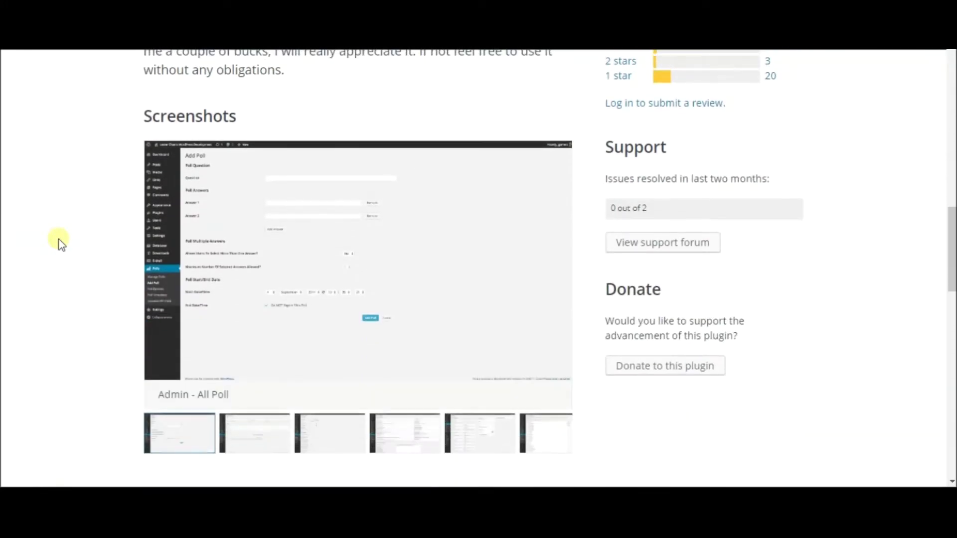
scroll(58, 240, down, 6)
scroll(59, 239, up, 7)
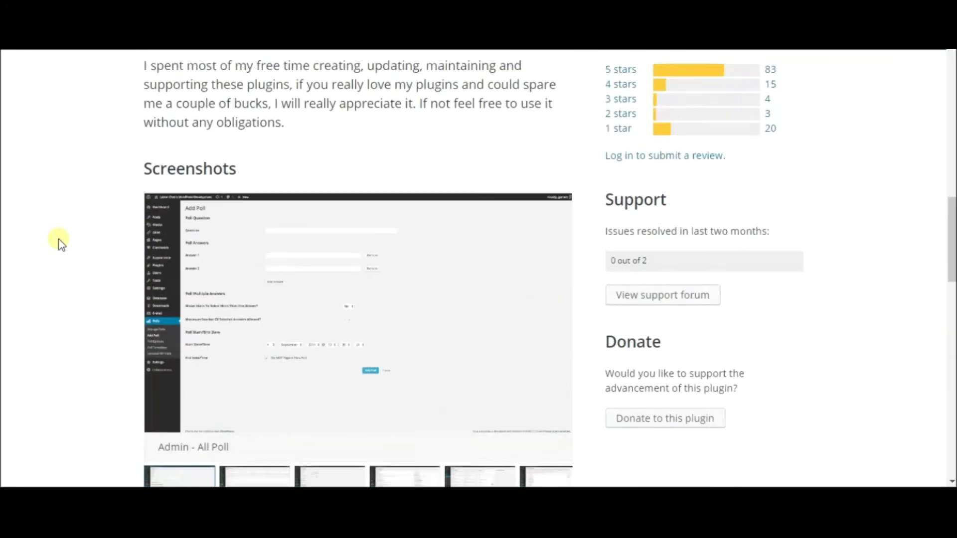
scroll(59, 239, up, 17)
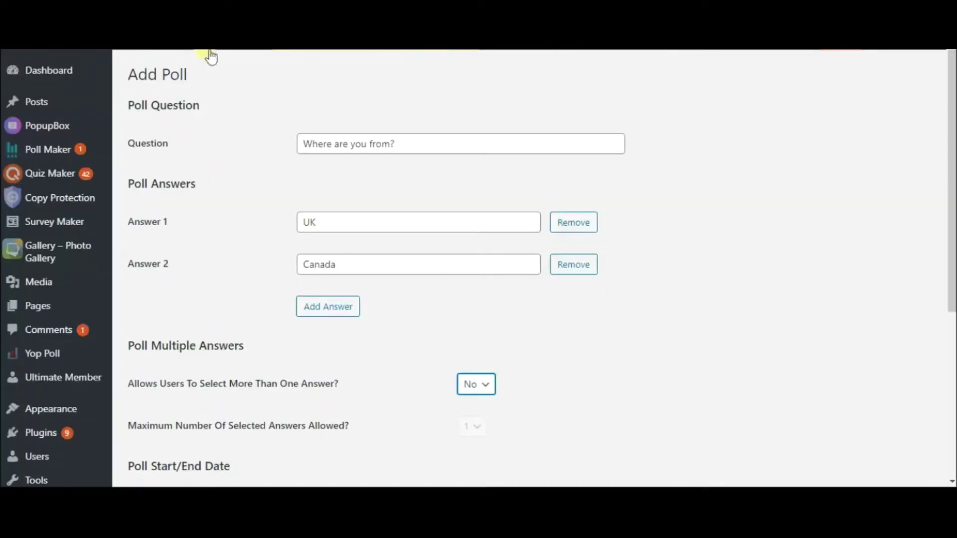
Review the 'Where are you from?' poll question and its answers UK and Canada.
scroll(211, 198, down, 5)
scroll(211, 198, down, 1)
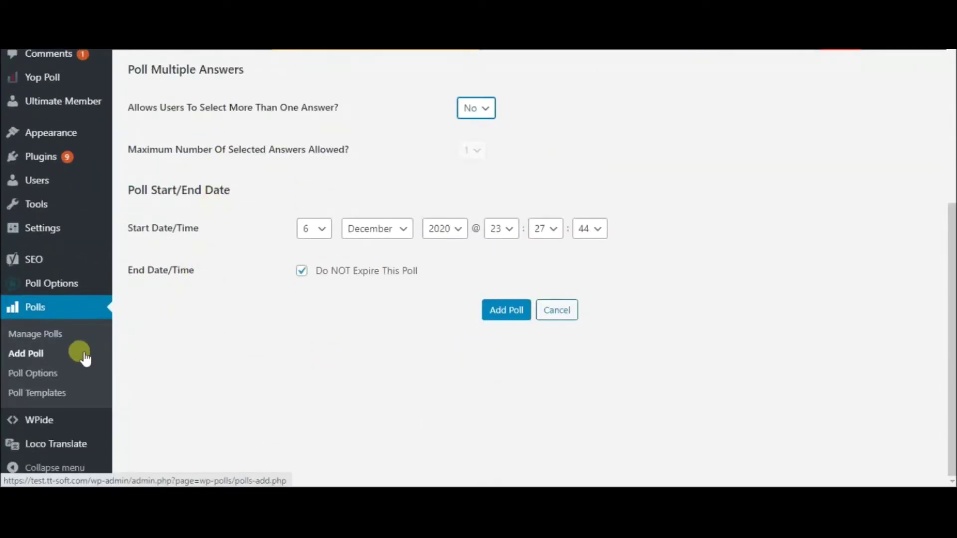
scroll(330, 162, up, 6)
click(331, 143)
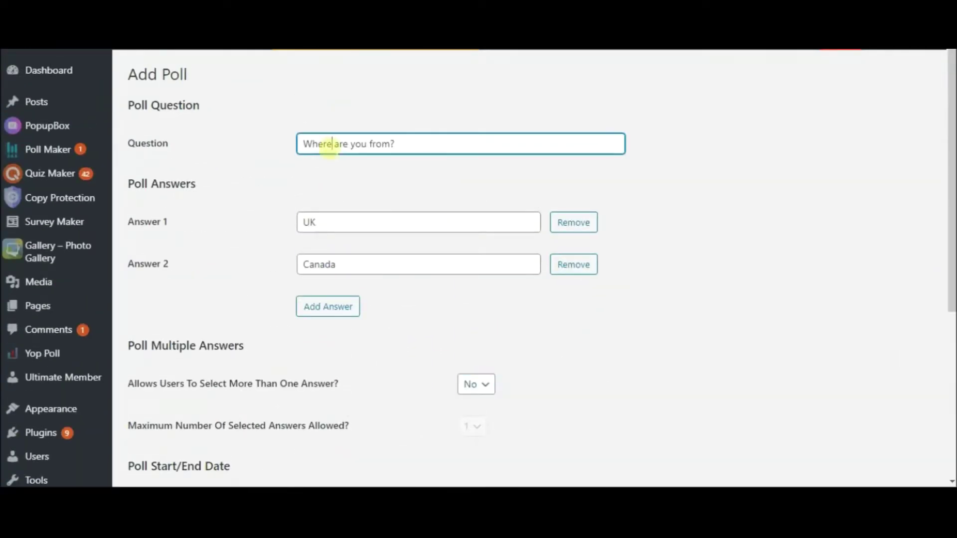
click(340, 220)
click(350, 262)
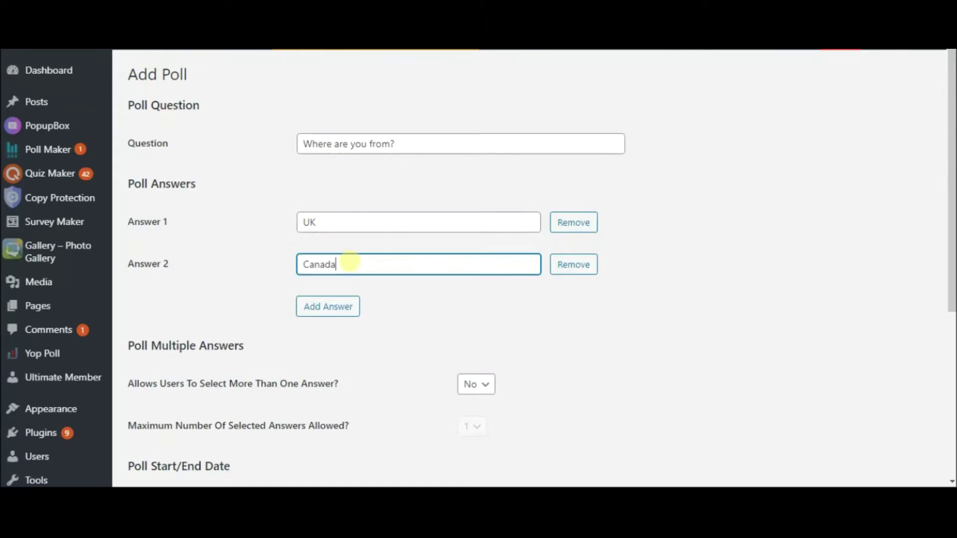
Add Mexico as the third answer and check the multiple-answers setting.
click(348, 305)
click(517, 299)
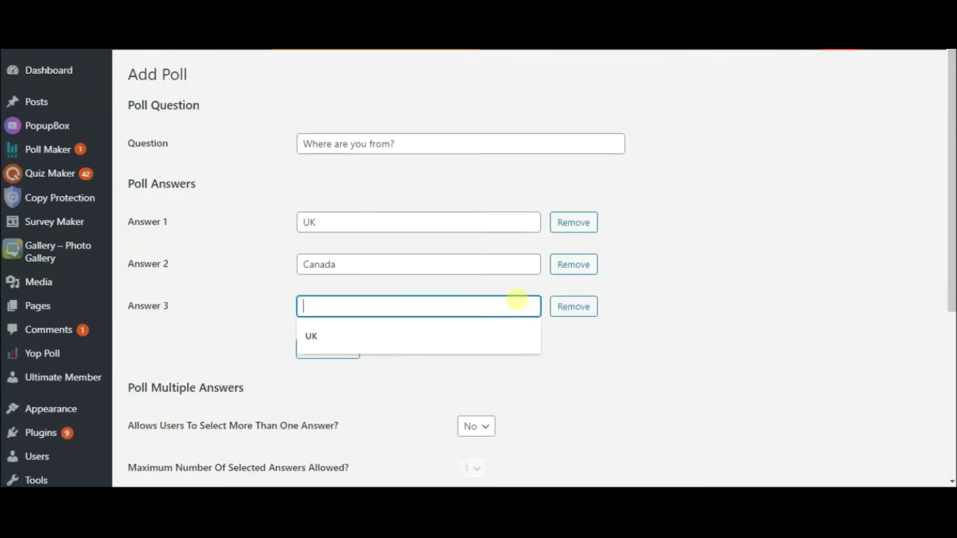
text(Mexico)
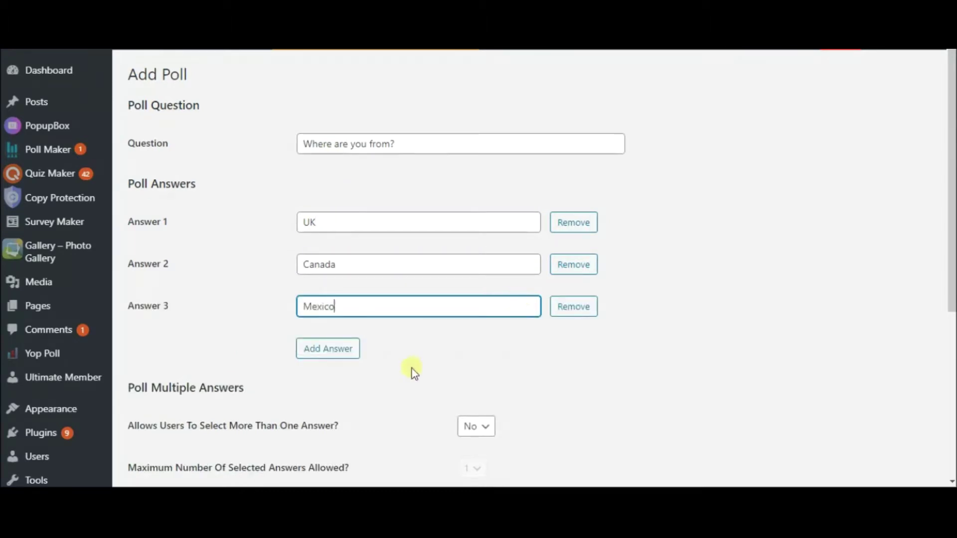
click(412, 368)
scroll(406, 367, down, 1)
click(483, 359)
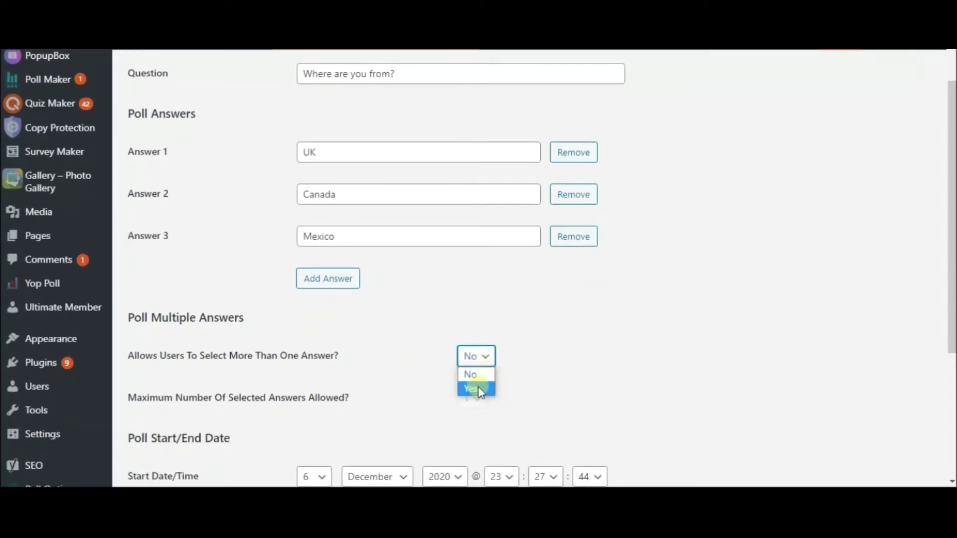
scroll(348, 304, down, 3)
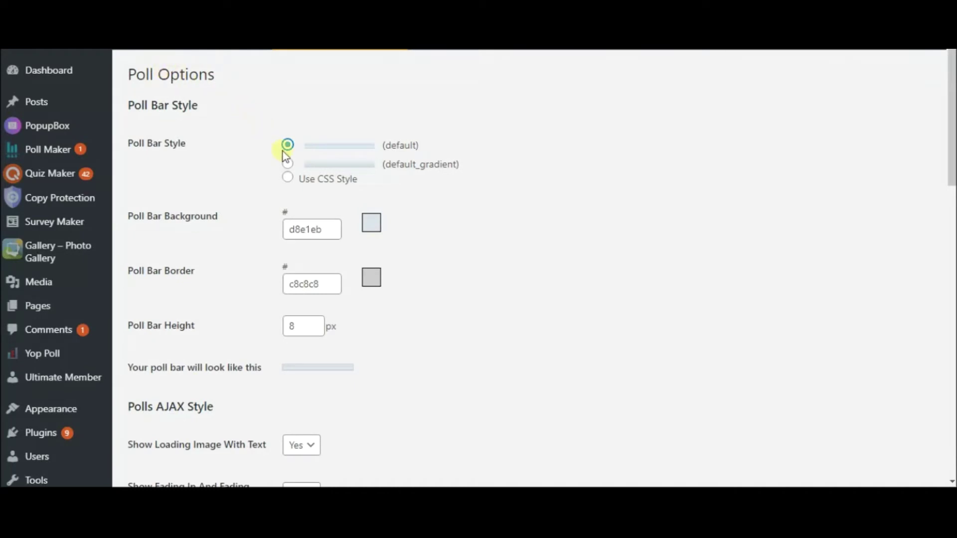
Adjust the Poll Bar Style choice and the poll bar height value.
click(288, 178)
scroll(262, 190, down, 3)
click(294, 186)
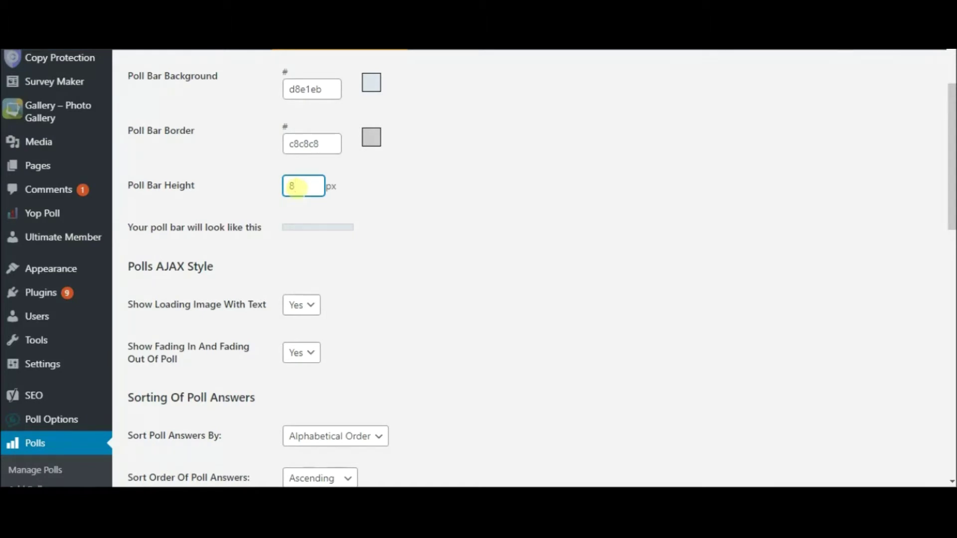
scroll(295, 188, down, 4)
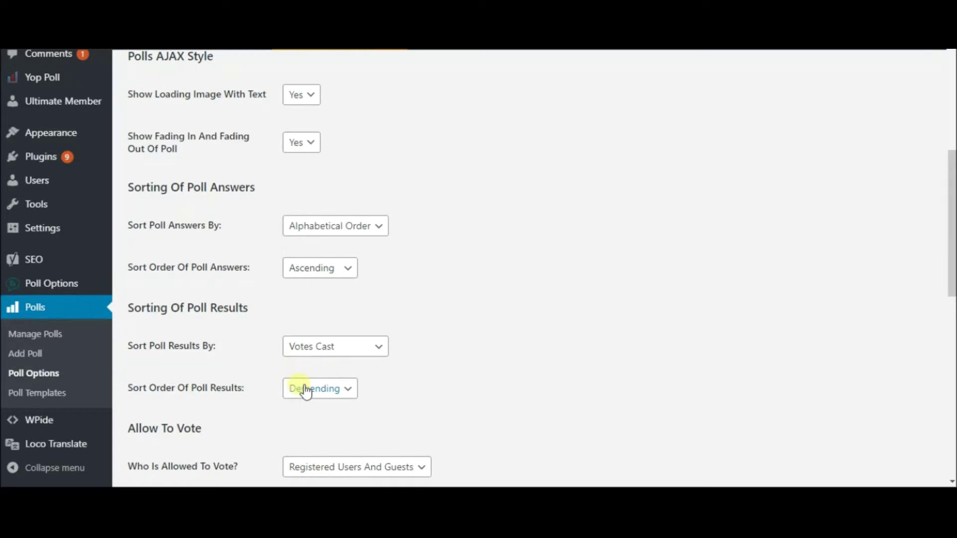
scroll(306, 391, down, 3)
Leave voting open to registered users and guests, and save the poll options.
click(310, 329)
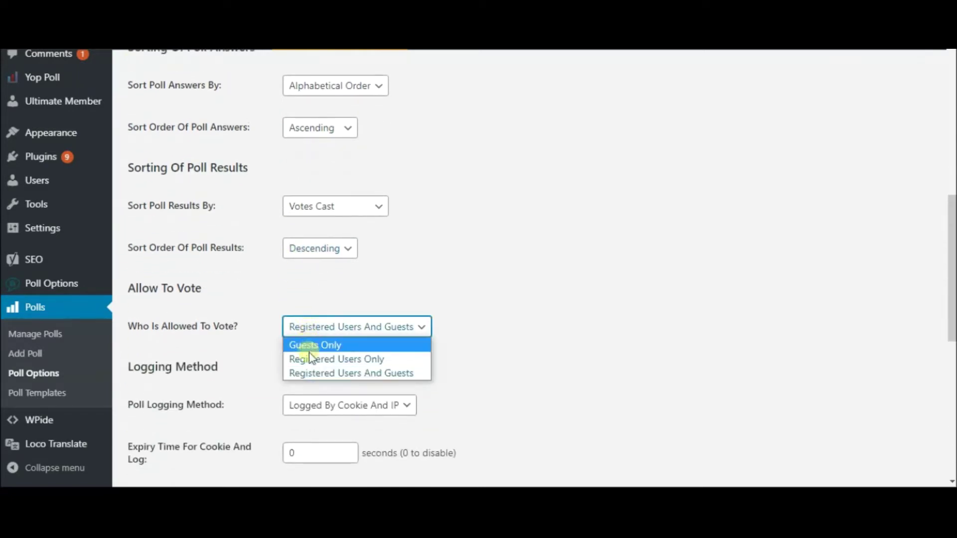
click(497, 342)
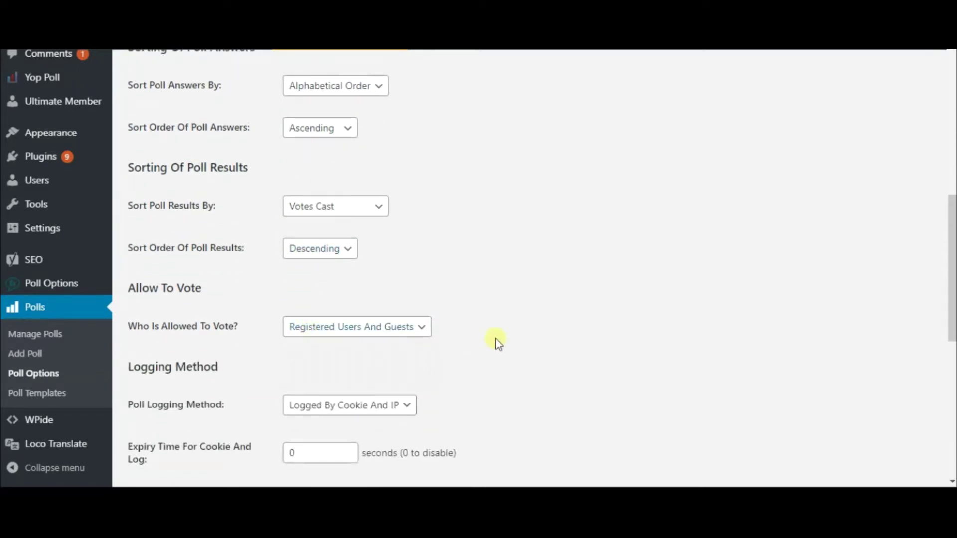
scroll(496, 339, down, 9)
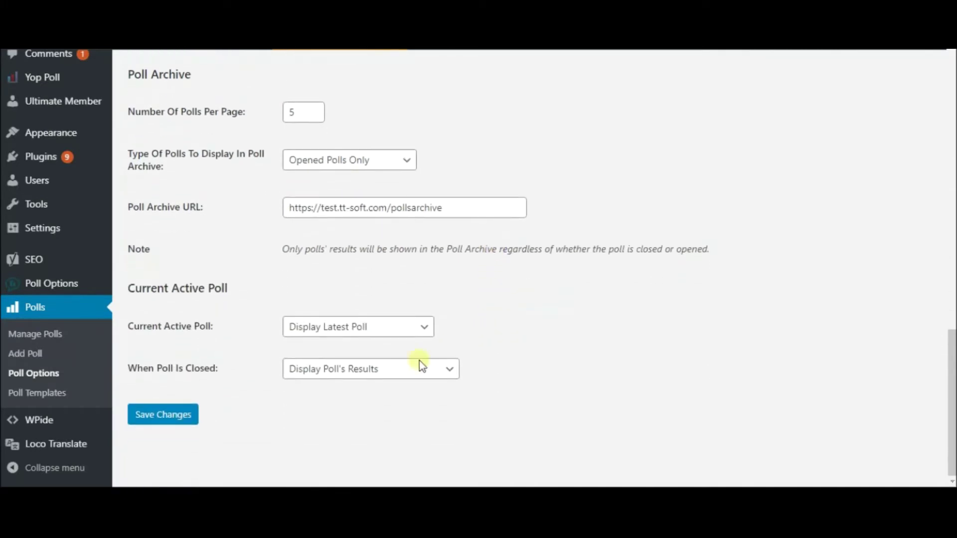
click(185, 417)
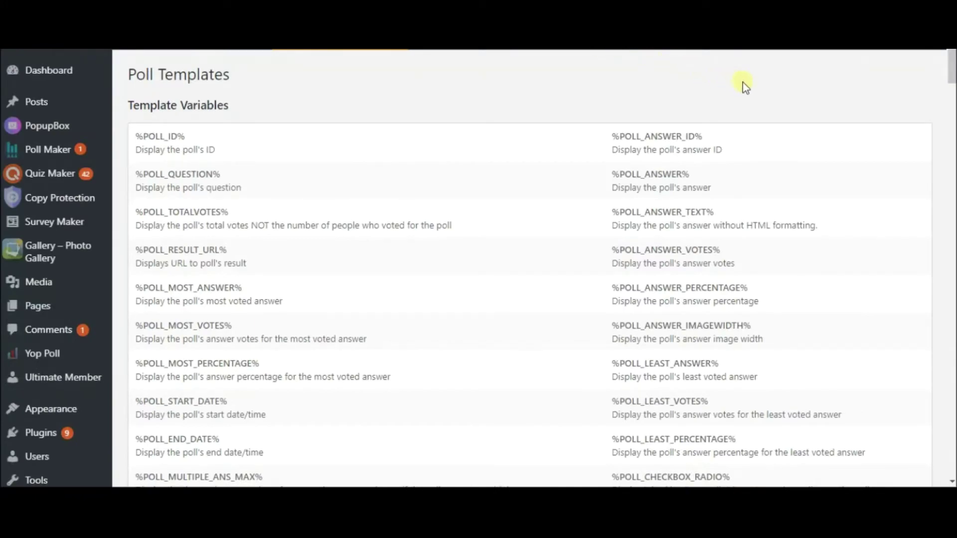
Scroll to the end of the Poll Templates page and save the templates unchanged.
drag(949, 67, 951, 465)
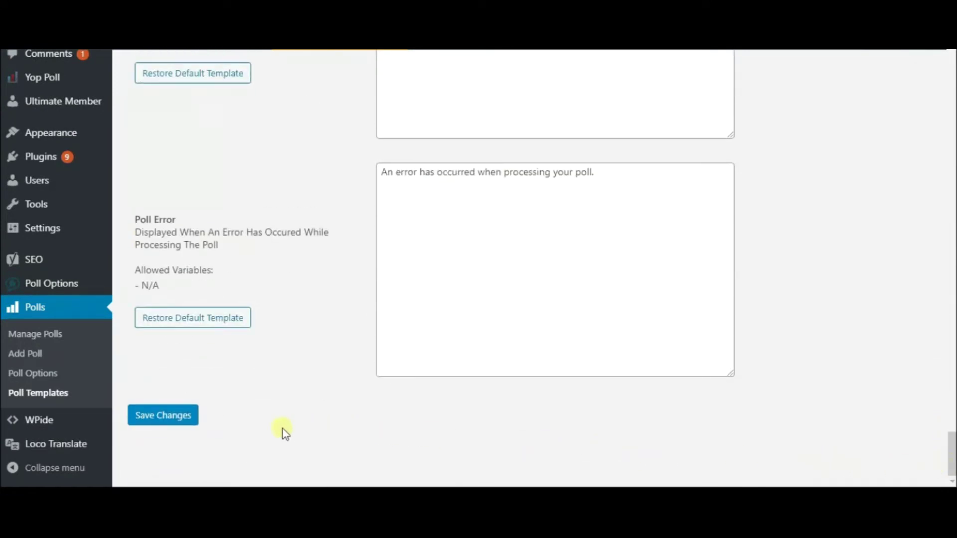
click(190, 417)
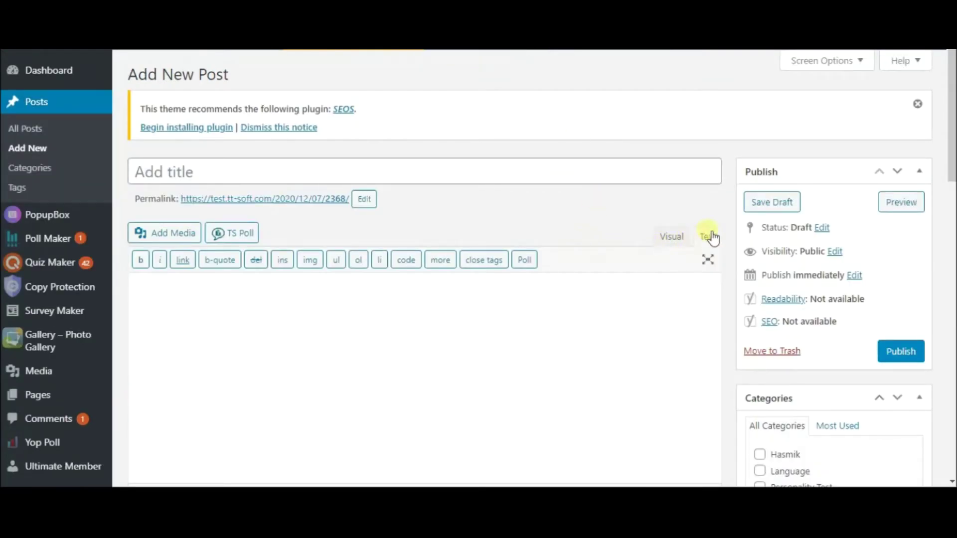
Insert poll 5 into a new post, publish it, and vote on the live poll.
click(530, 265)
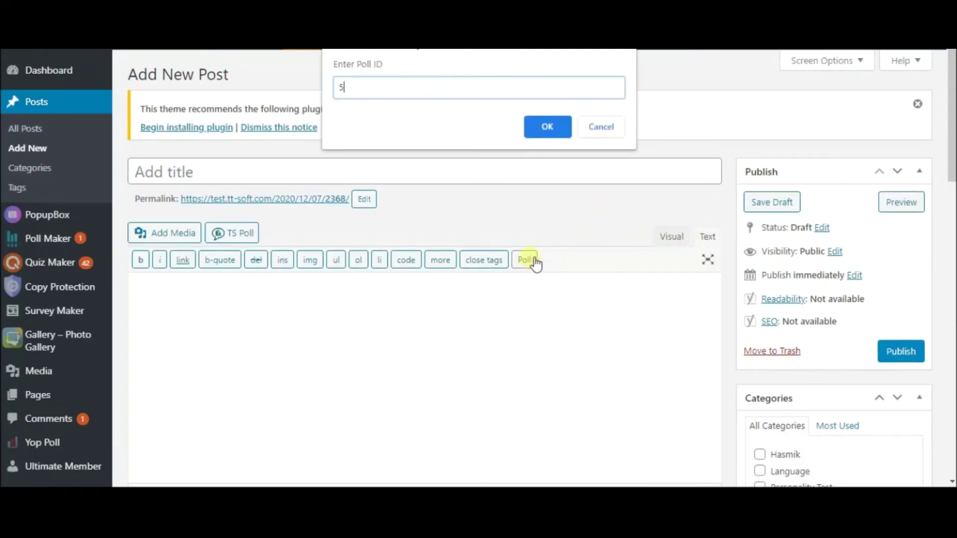
click(547, 128)
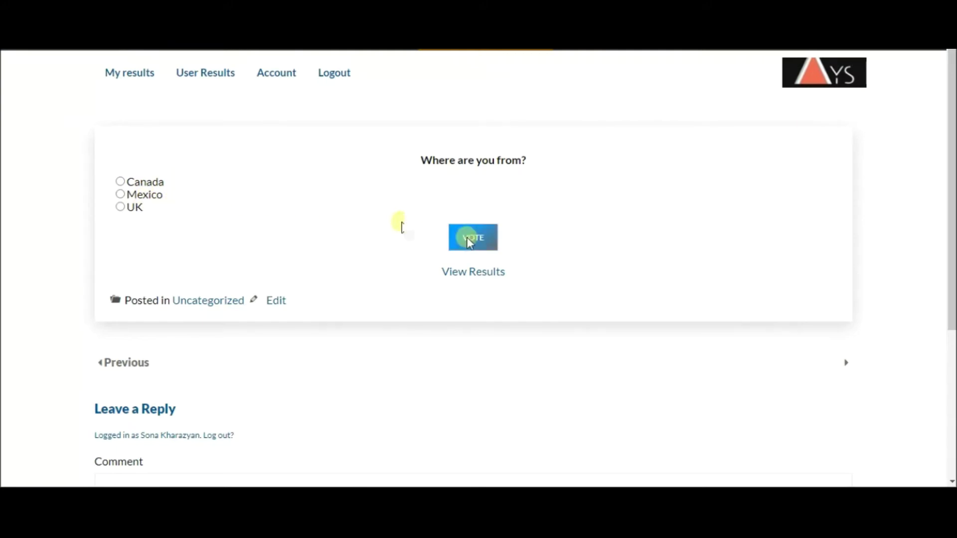
click(469, 240)
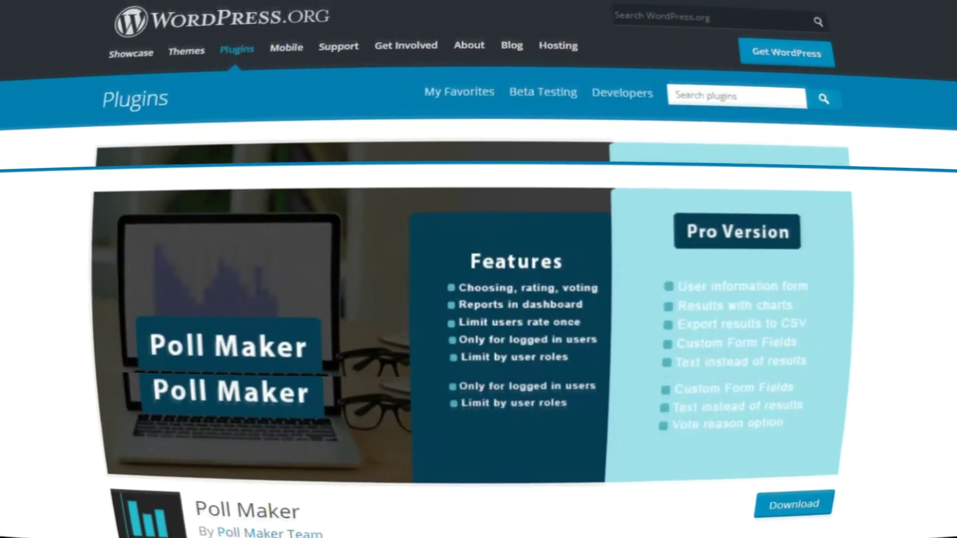
Scroll through the Poll Maker plugin page on WordPress.org.
scroll(35, 265, down, 8)
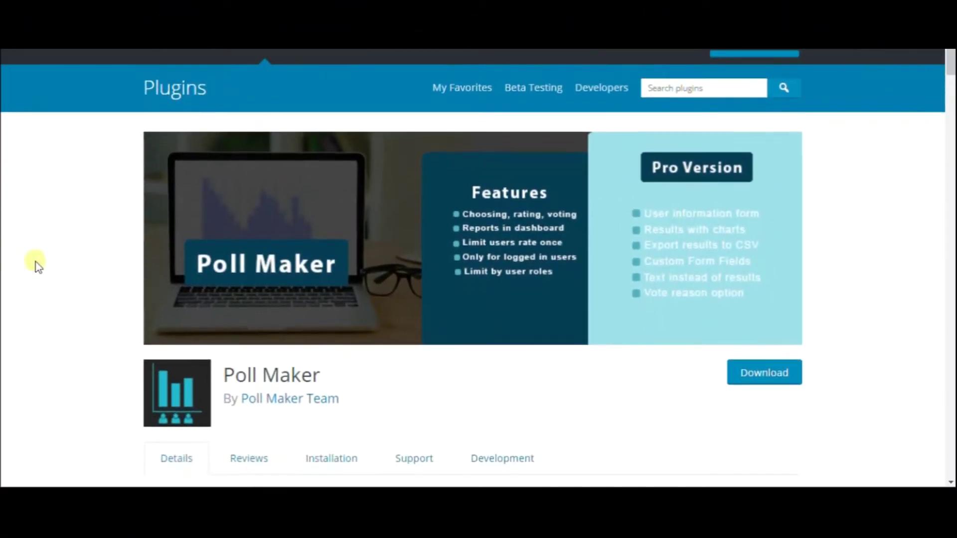
scroll(39, 269, down, 3)
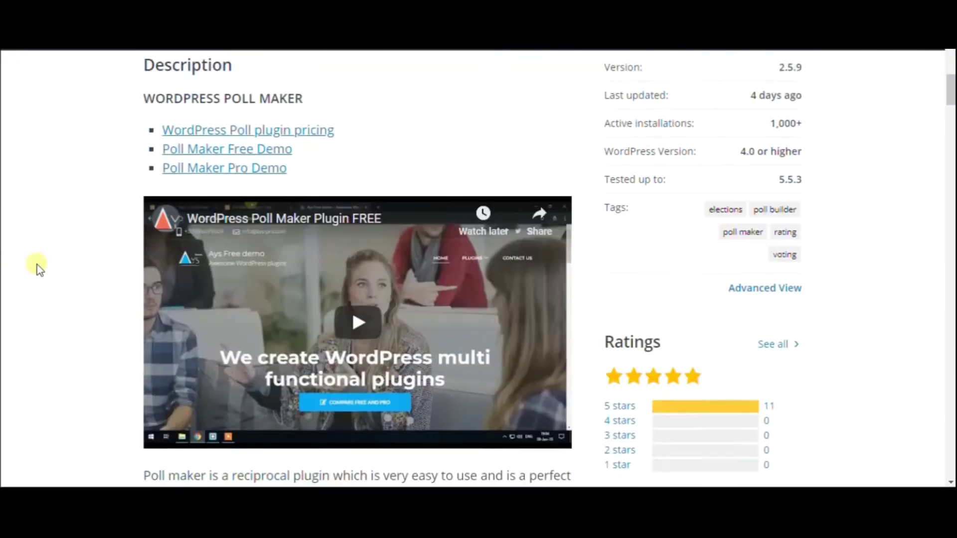
scroll(39, 269, up, 3)
scroll(39, 268, up, 8)
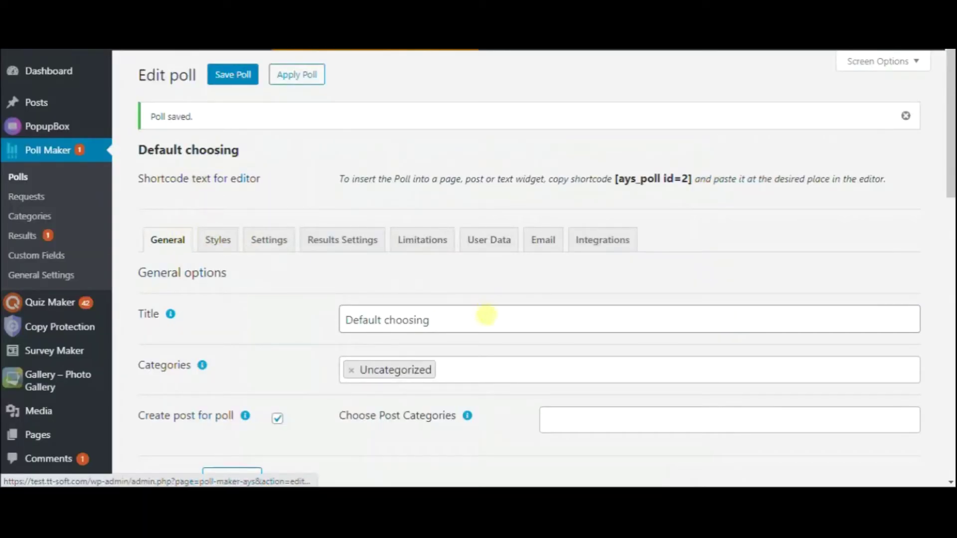
Make 'Default choosing' a VS poll, 'Who is your favorite basketball player?', LeBron James versus Michael Jordan.
click(486, 316)
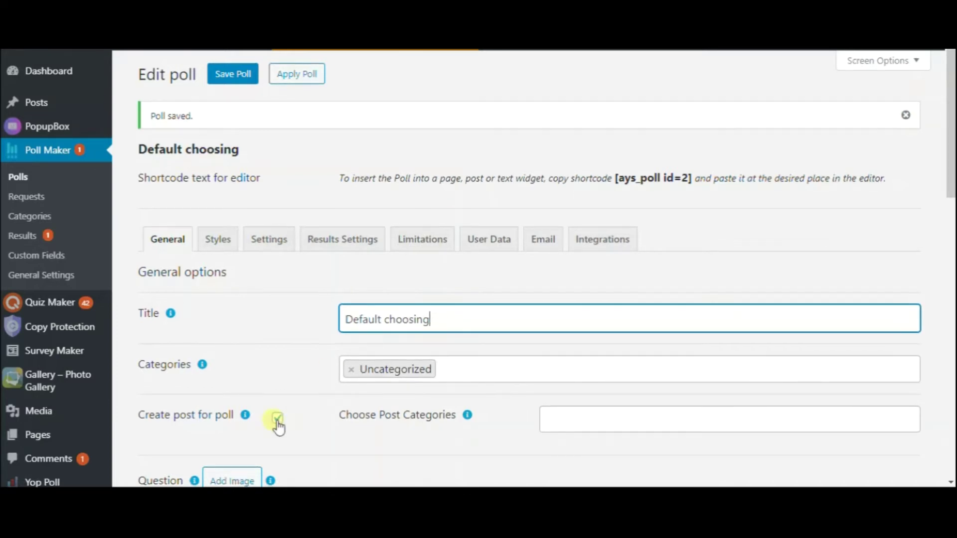
scroll(279, 424, down, 4)
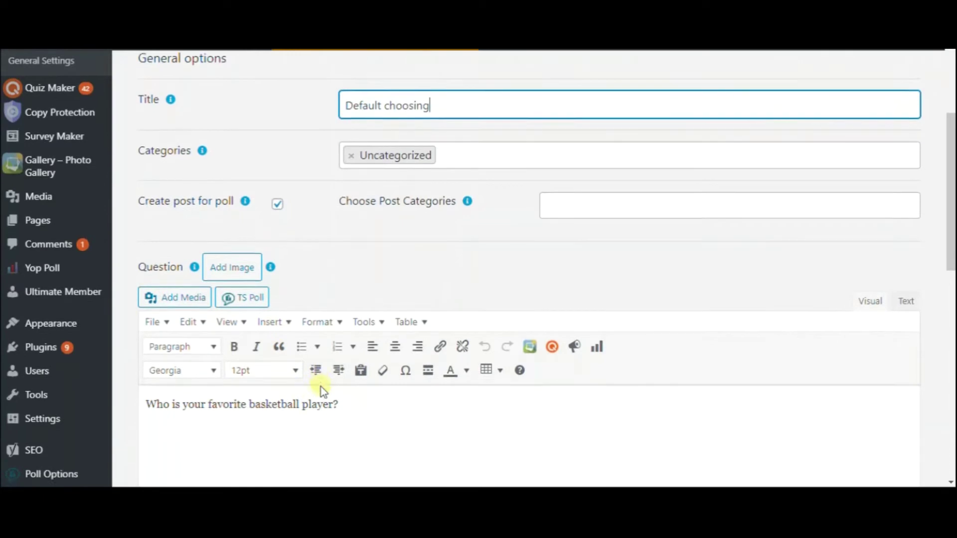
scroll(321, 386, down, 2)
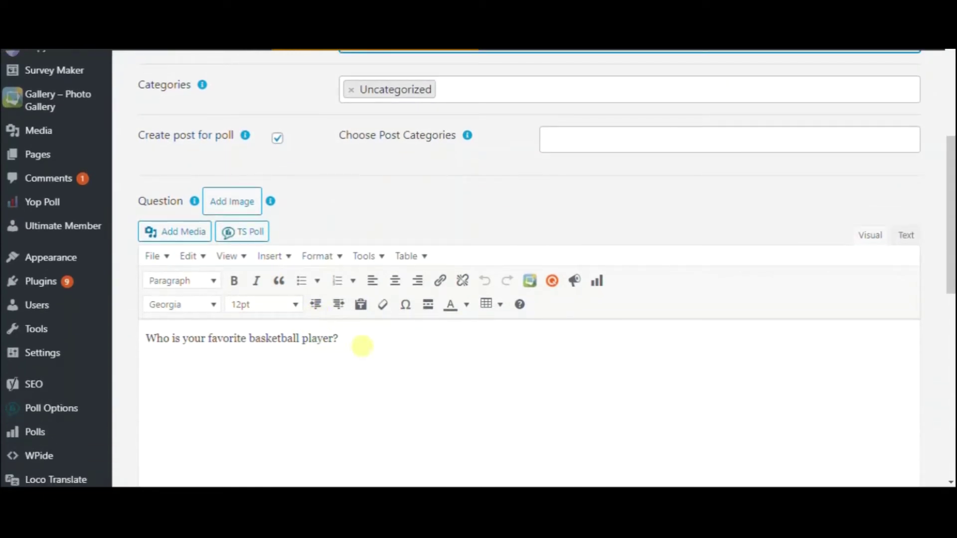
click(361, 346)
scroll(362, 346, down, 5)
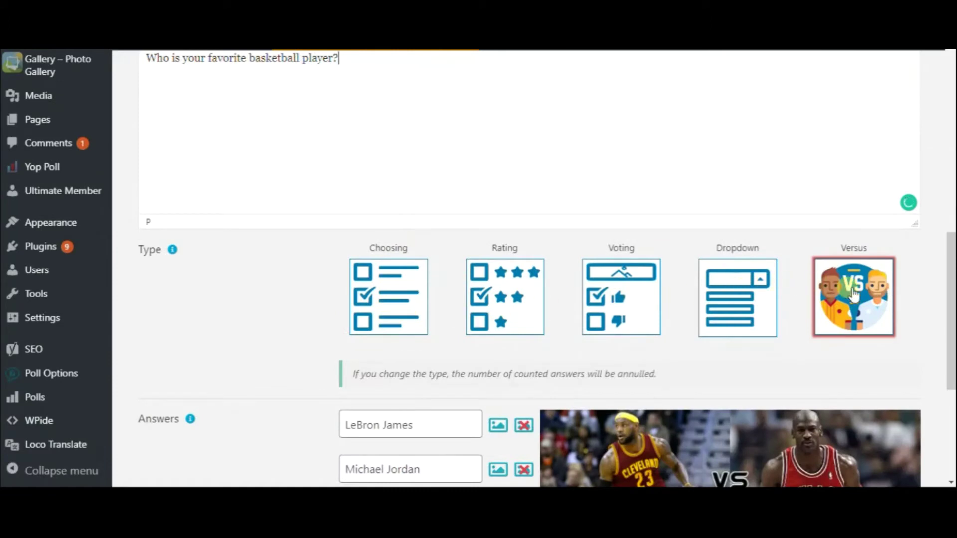
scroll(483, 334, down, 4)
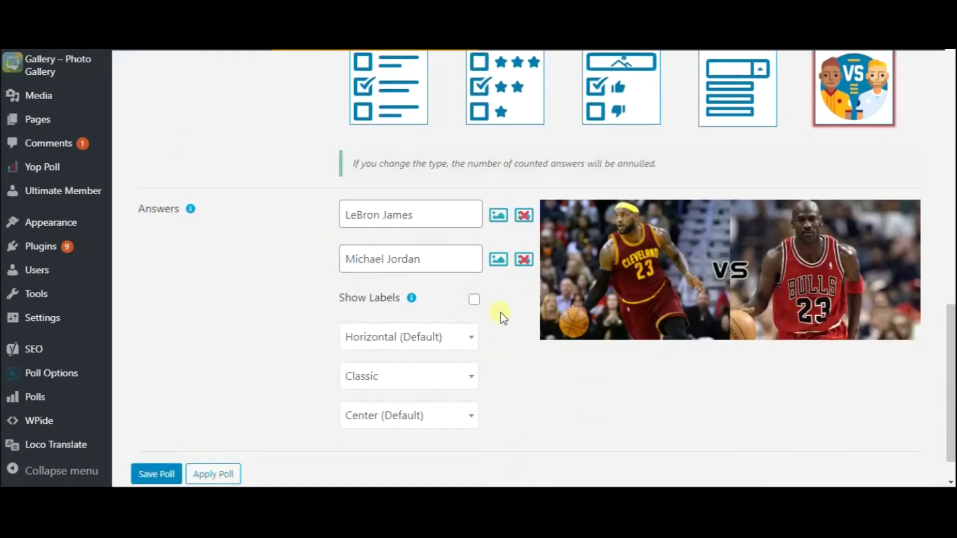
scroll(274, 297, up, 1)
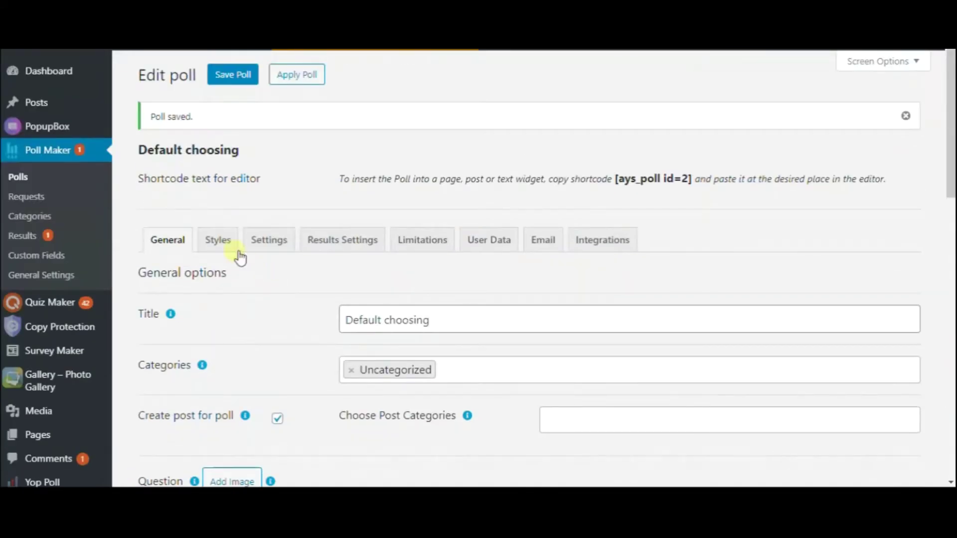
click(228, 240)
Pick a main colour for the poll and set its border radius to 11.
scroll(279, 275, down, 2)
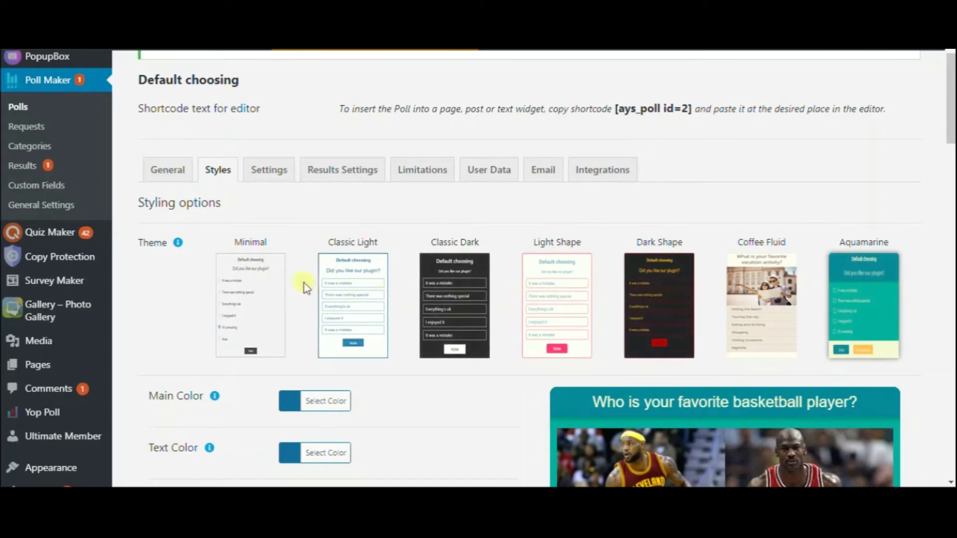
scroll(309, 284, down, 4)
click(298, 264)
scroll(269, 265, down, 5)
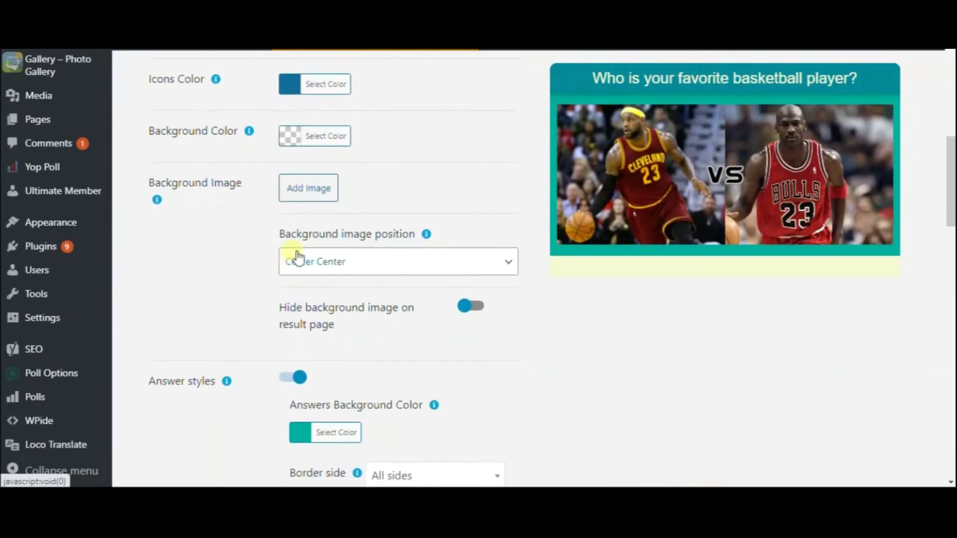
scroll(312, 224, down, 5)
scroll(311, 255, down, 7)
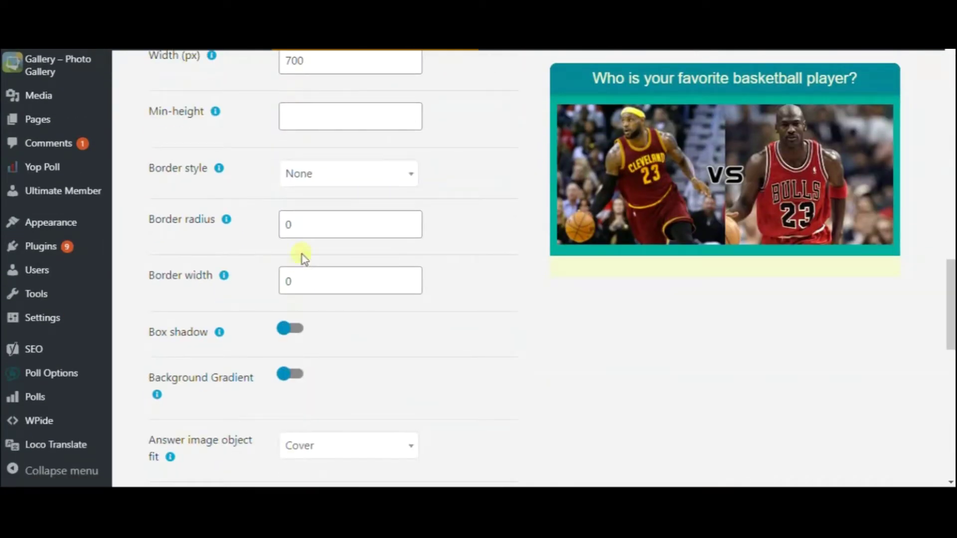
click(307, 224)
text(11)
scroll(477, 228, up, 20)
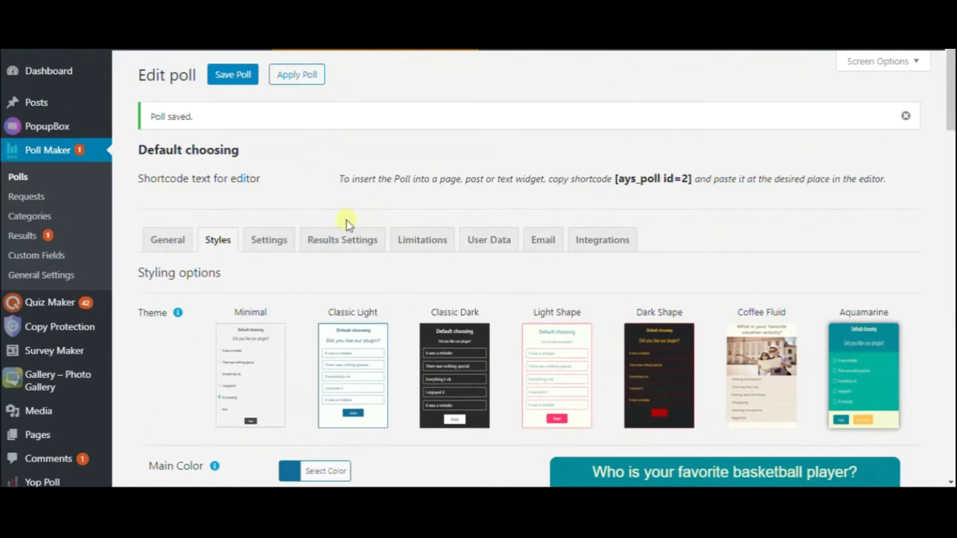
Go through the poll's feature settings and toggle the Allow not to vote option.
click(275, 244)
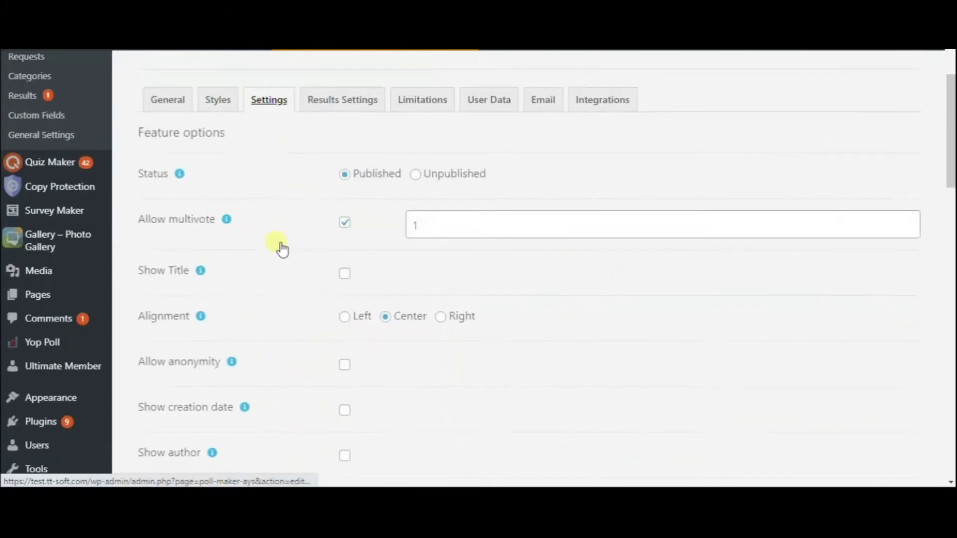
scroll(284, 319, down, 4)
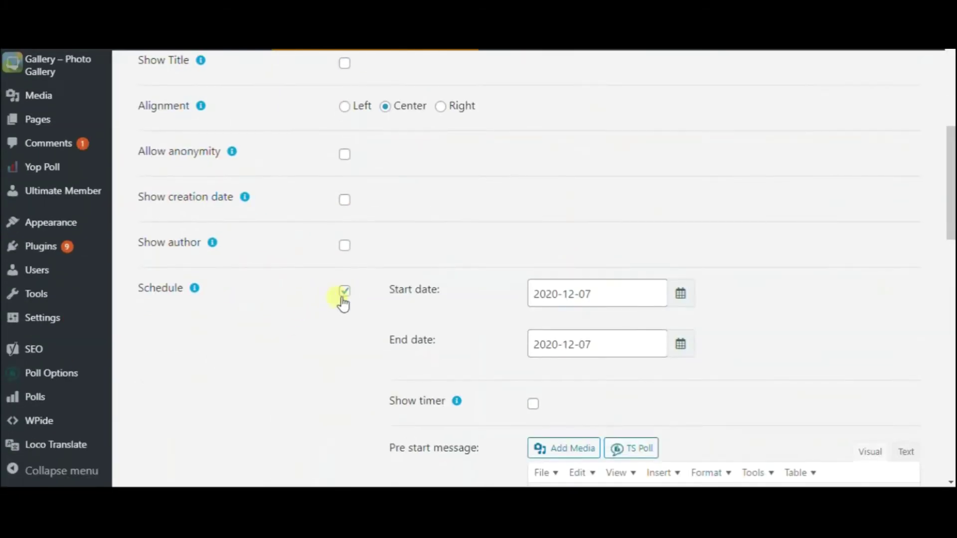
scroll(299, 325, down, 14)
scroll(302, 328, down, 1)
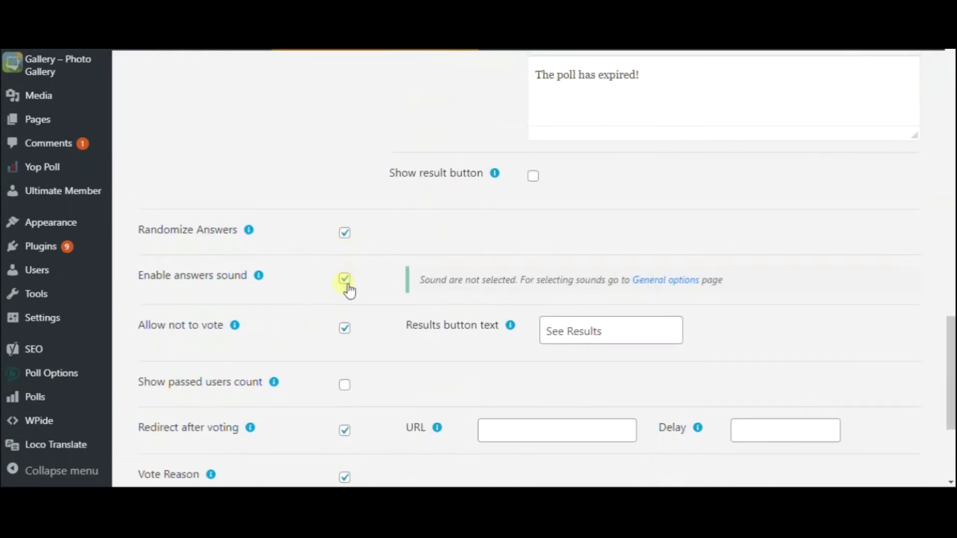
click(344, 327)
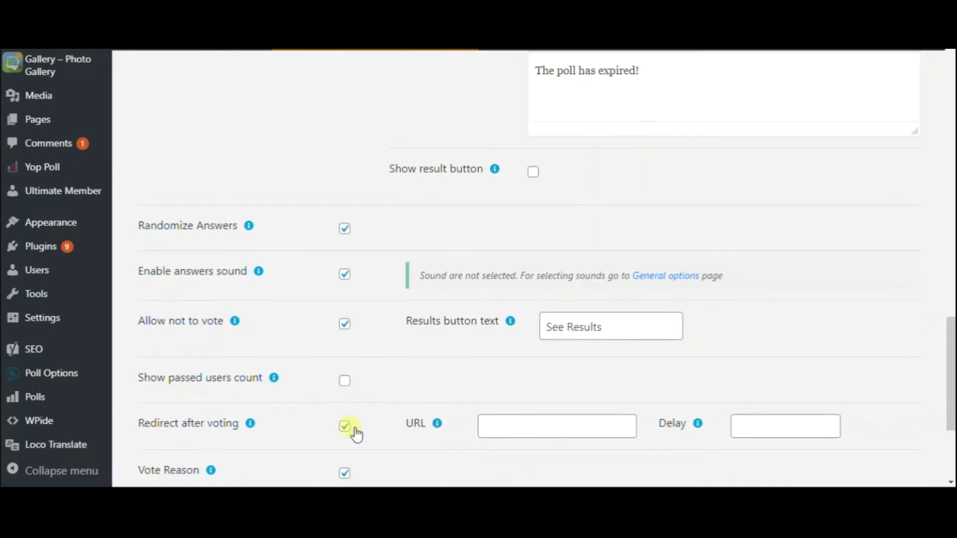
scroll(356, 434, down, 3)
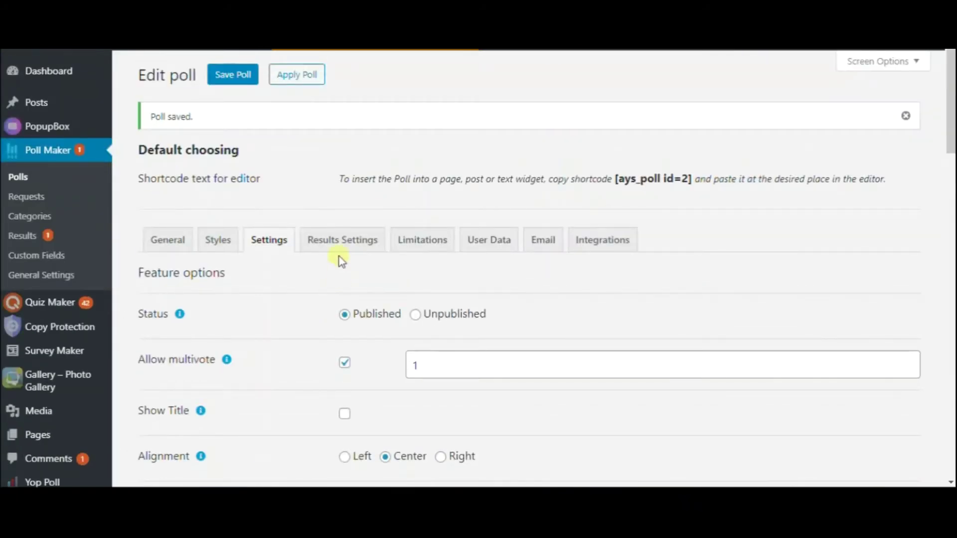
Scroll through the Results Settings tab covering the result message and answer message options.
click(339, 247)
scroll(299, 263, down, 1)
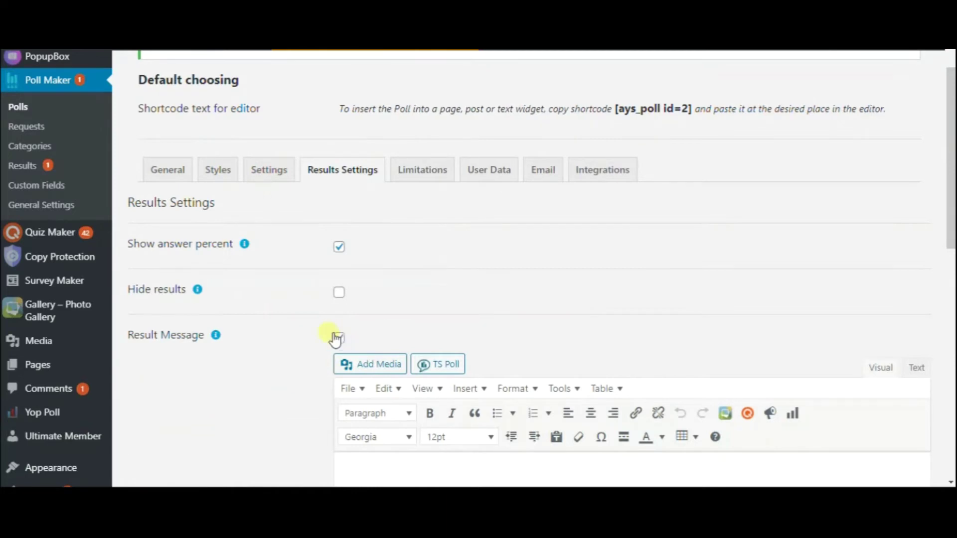
scroll(306, 326, down, 4)
scroll(302, 324, down, 2)
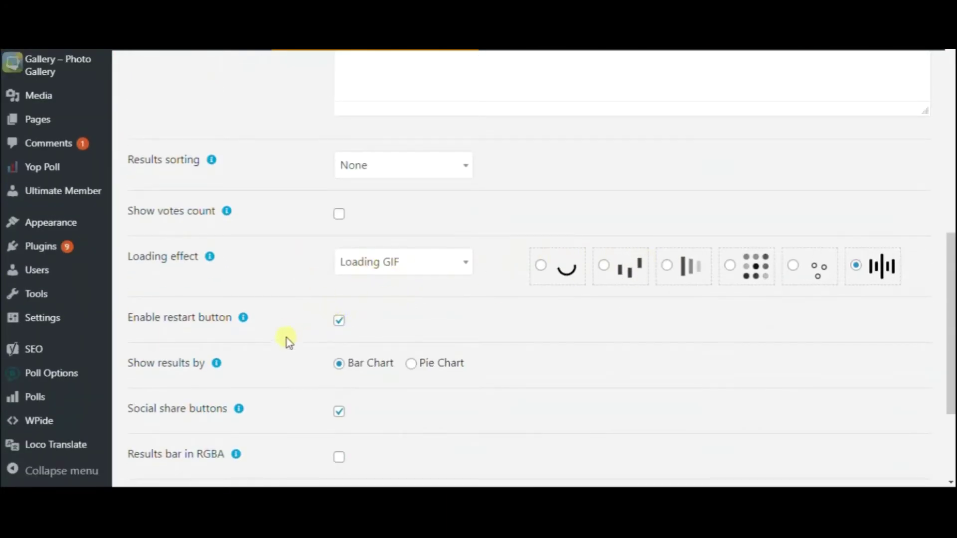
scroll(288, 394, down, 3)
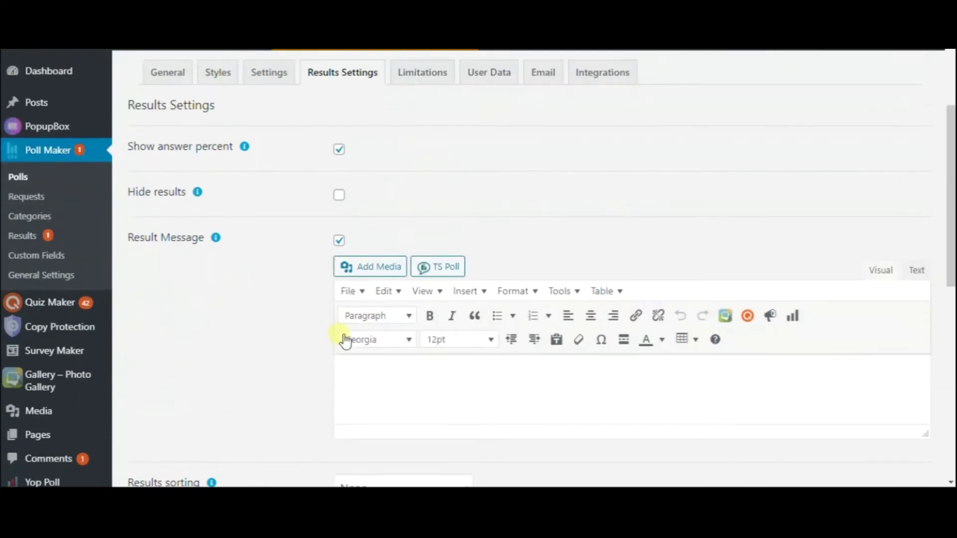
scroll(338, 336, up, 3)
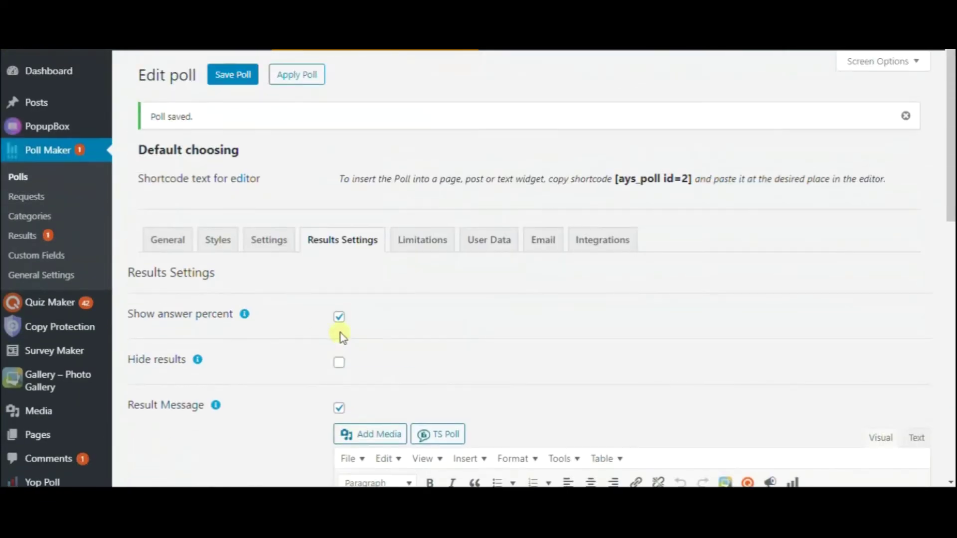
Restrict the Default choosing poll to logged-in users only under its Limitations options.
click(428, 251)
scroll(384, 276, down, 3)
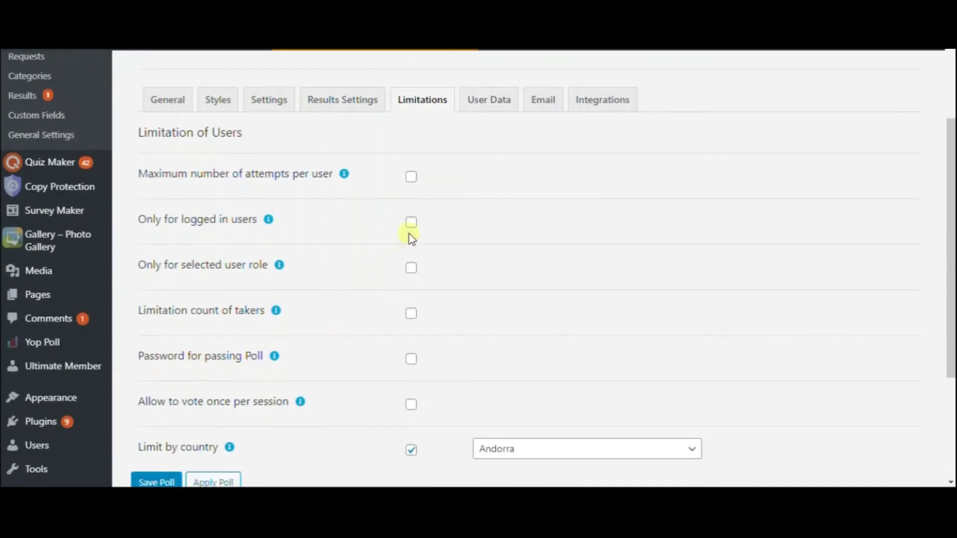
click(411, 222)
scroll(341, 256, down, 6)
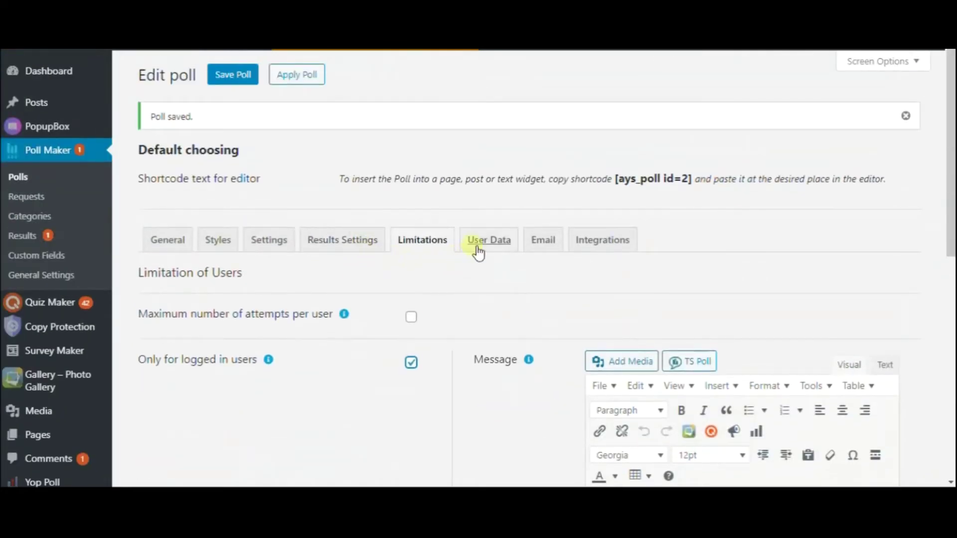
click(489, 239)
Look through the poll's User Data, Email and Integrations settings.
scroll(303, 258, down, 3)
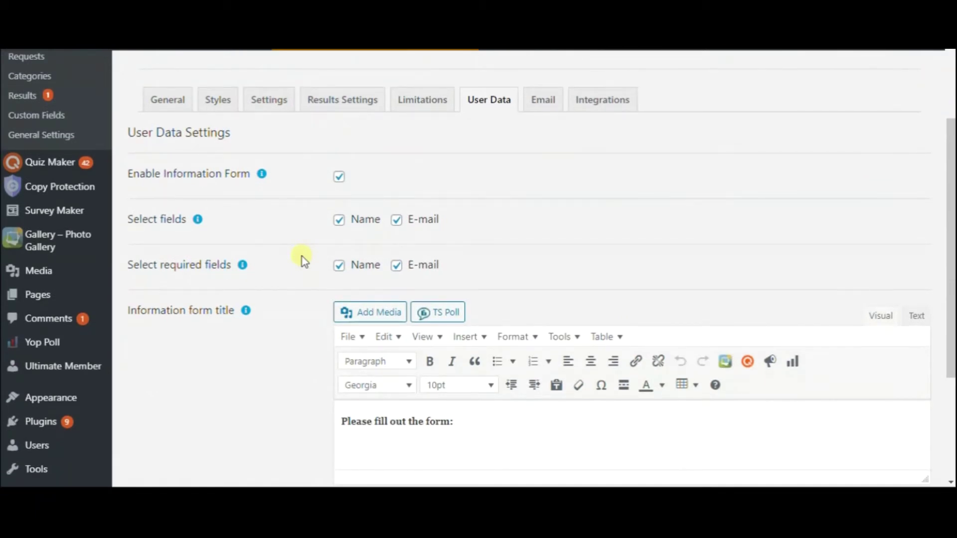
click(548, 111)
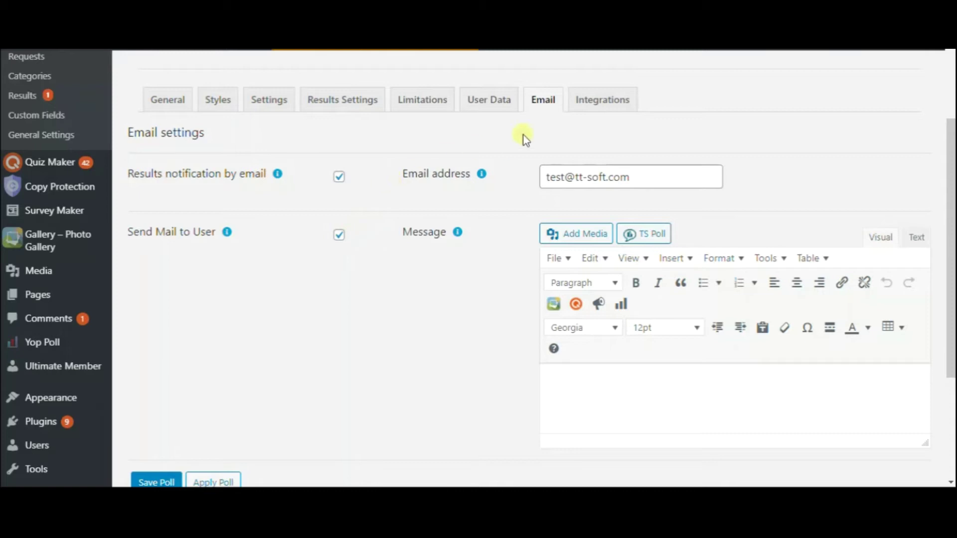
click(603, 106)
scroll(588, 165, down, 2)
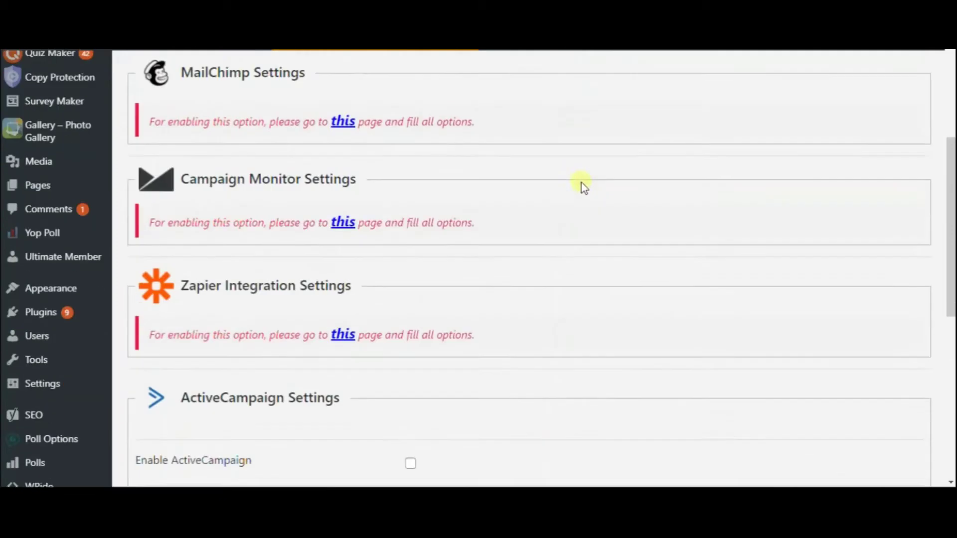
scroll(581, 185, down, 7)
scroll(570, 183, up, 6)
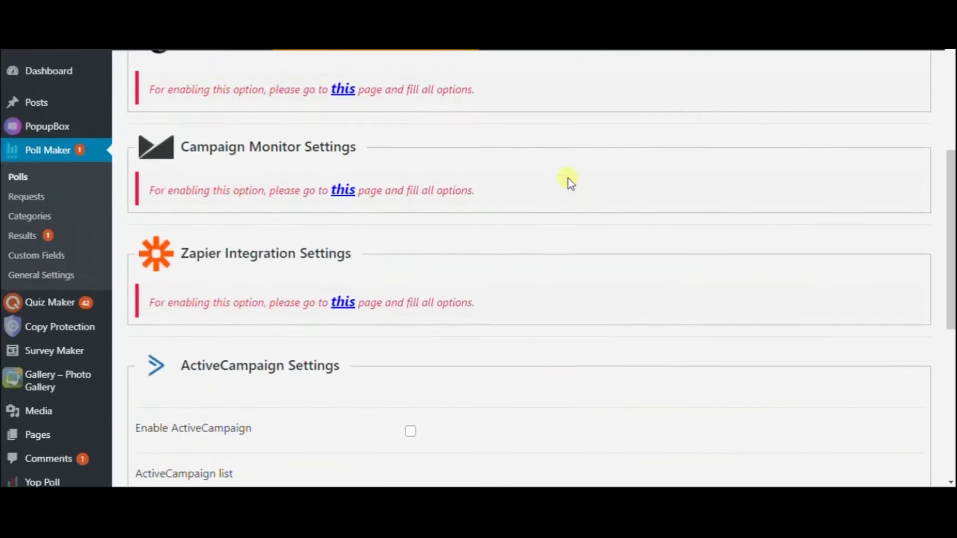
scroll(568, 179, up, 5)
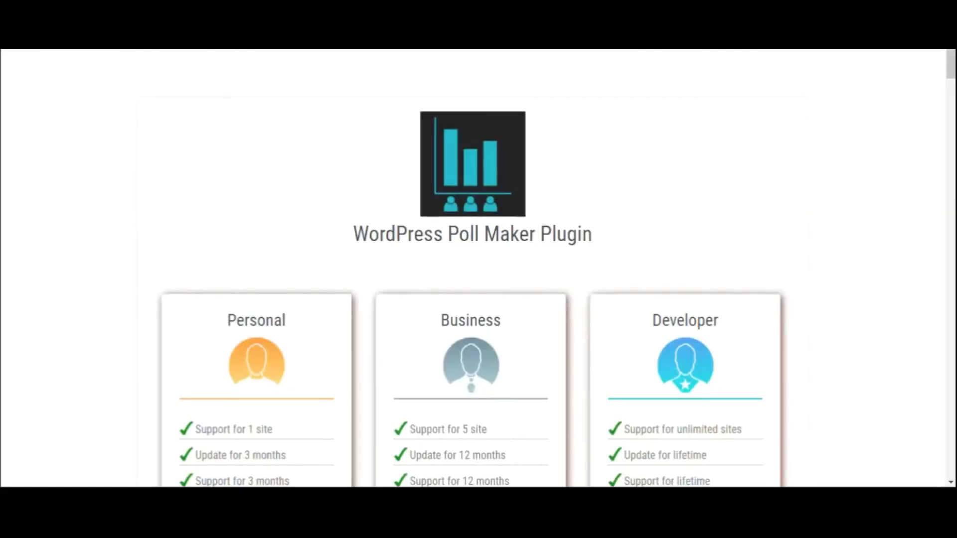
scroll(601, 130, up, 2)
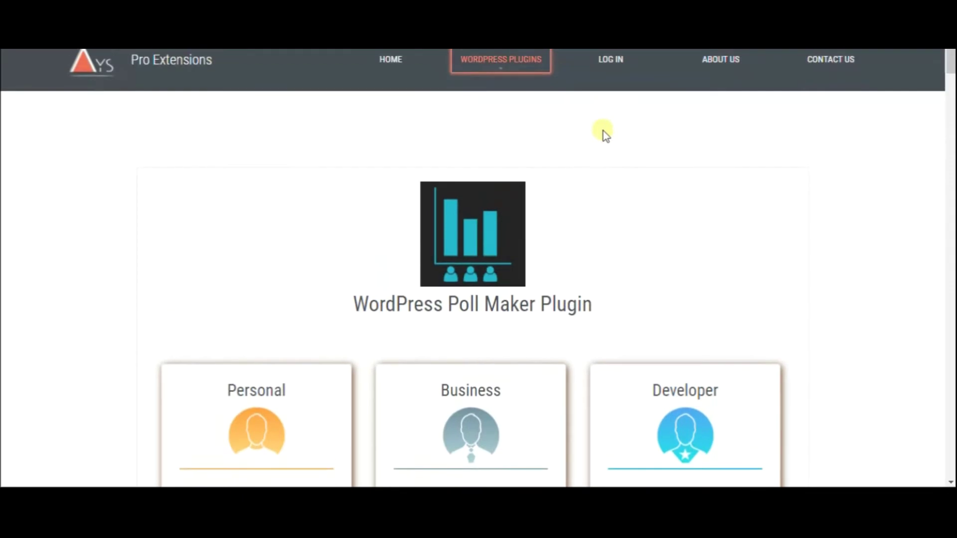
scroll(603, 130, down, 4)
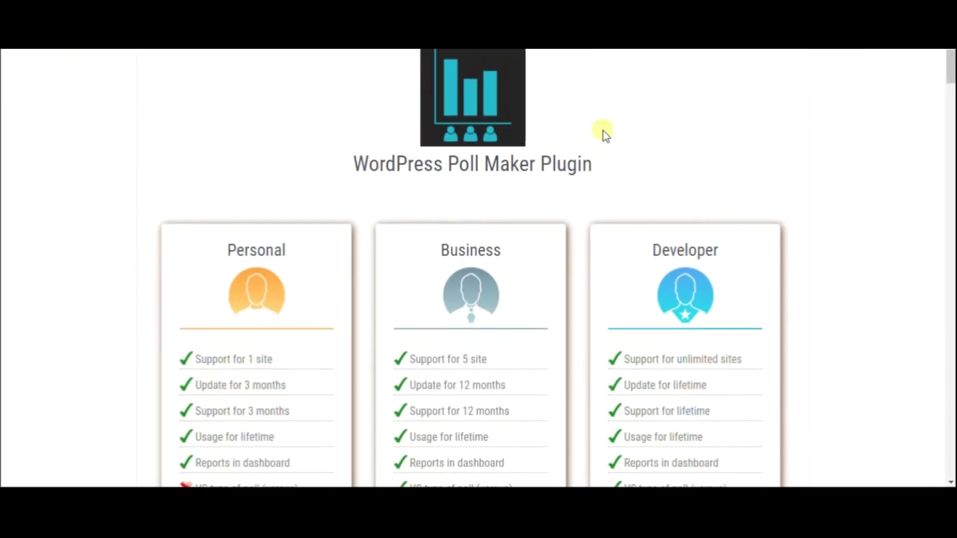
scroll(604, 133, down, 8)
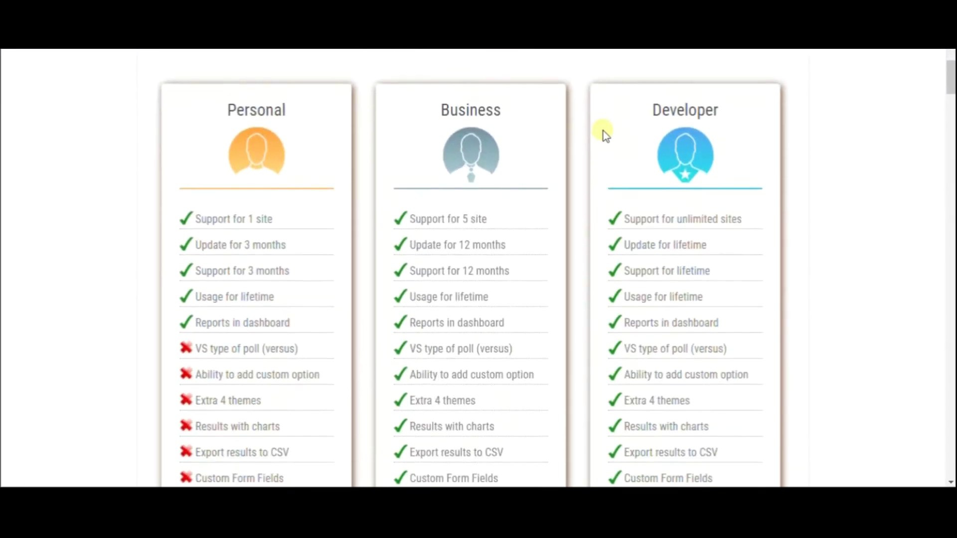
scroll(604, 134, down, 11)
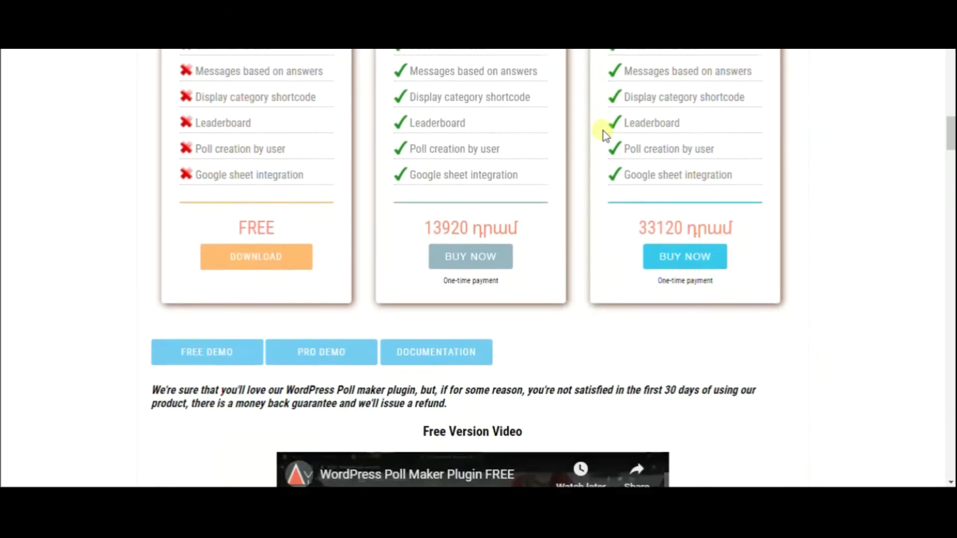
scroll(603, 132, down, 4)
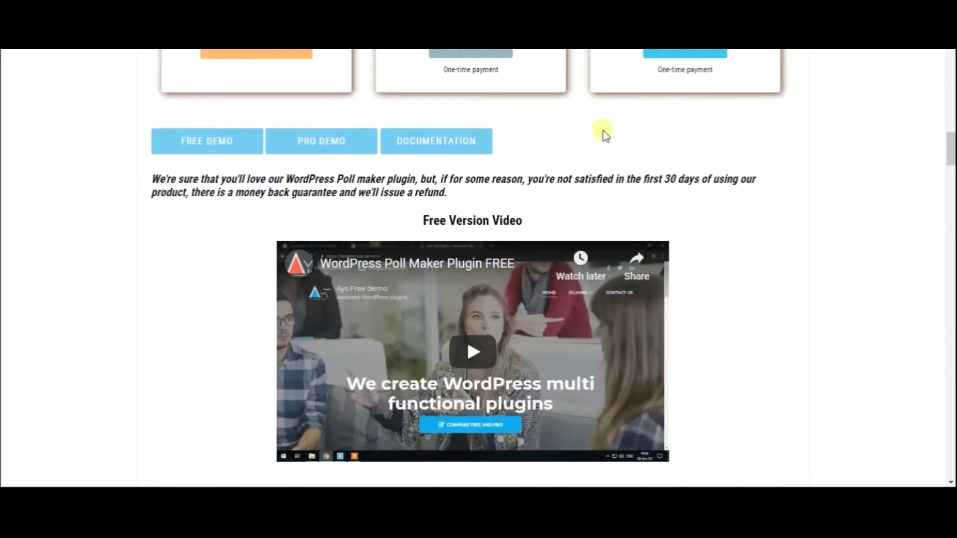
scroll(603, 133, up, 20)
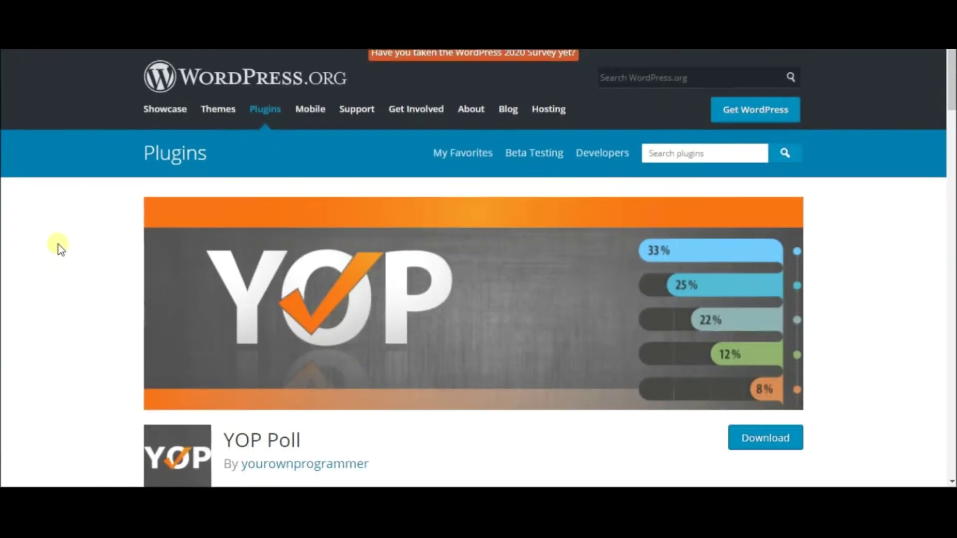
scroll(56, 248, down, 2)
scroll(59, 248, down, 3)
scroll(60, 247, down, 5)
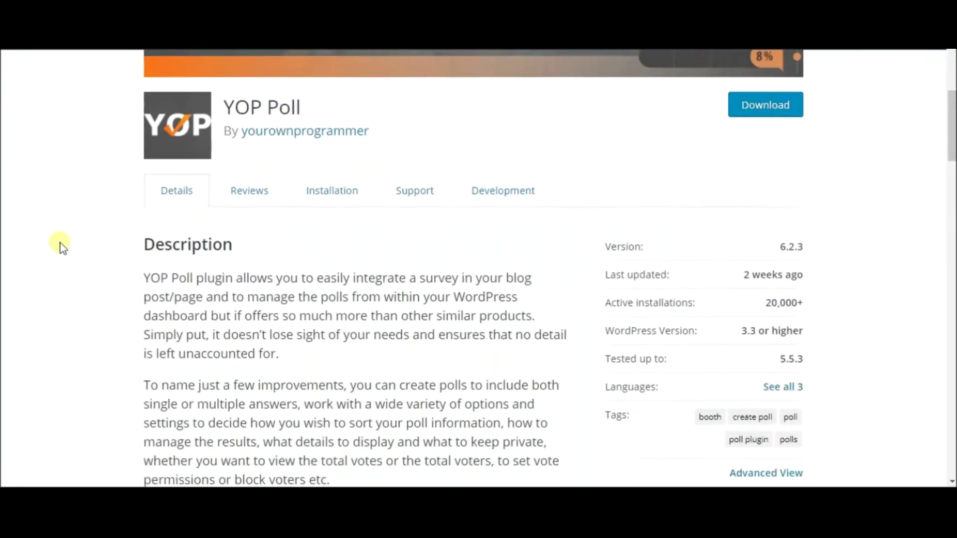
scroll(62, 245, up, 3)
scroll(62, 243, up, 5)
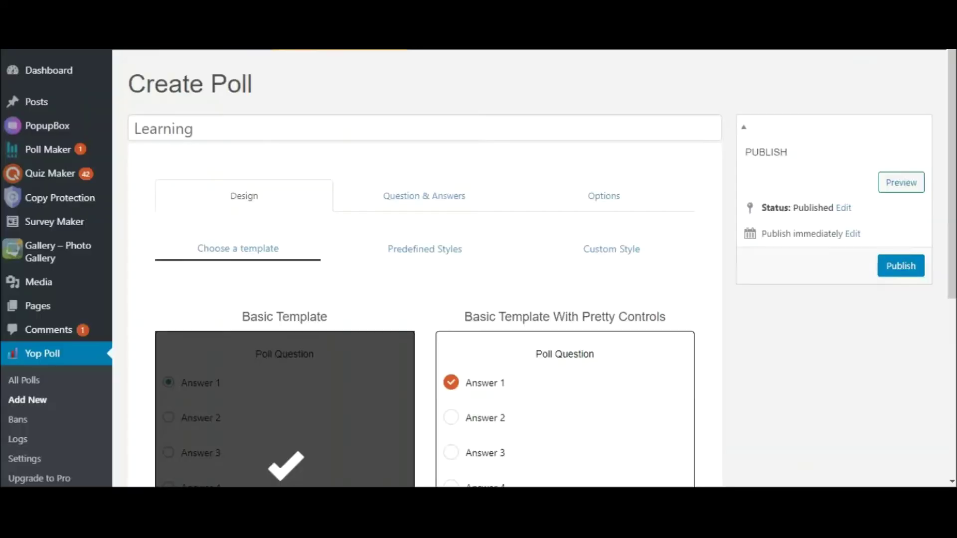
Browse the predefined style previews for the Learning poll.
scroll(164, 200, down, 3)
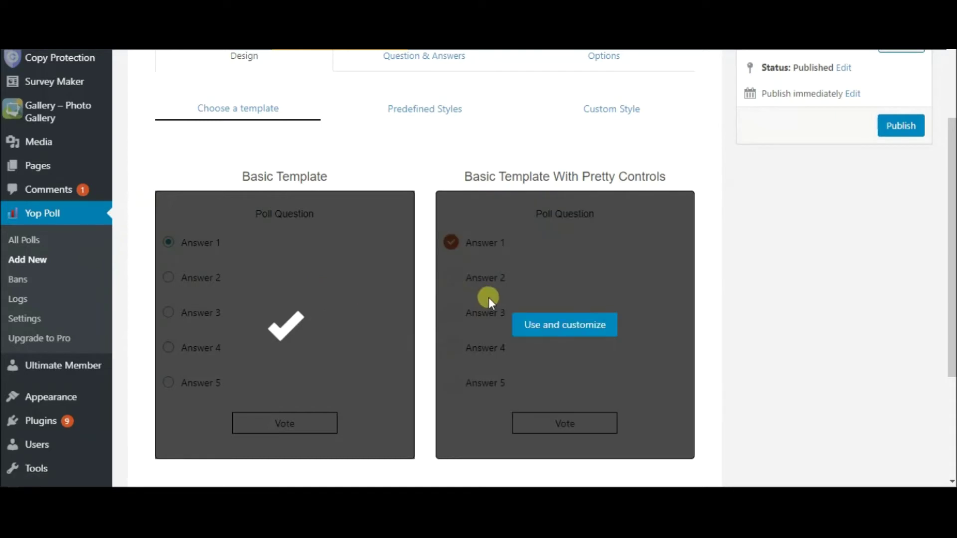
scroll(347, 297, up, 2)
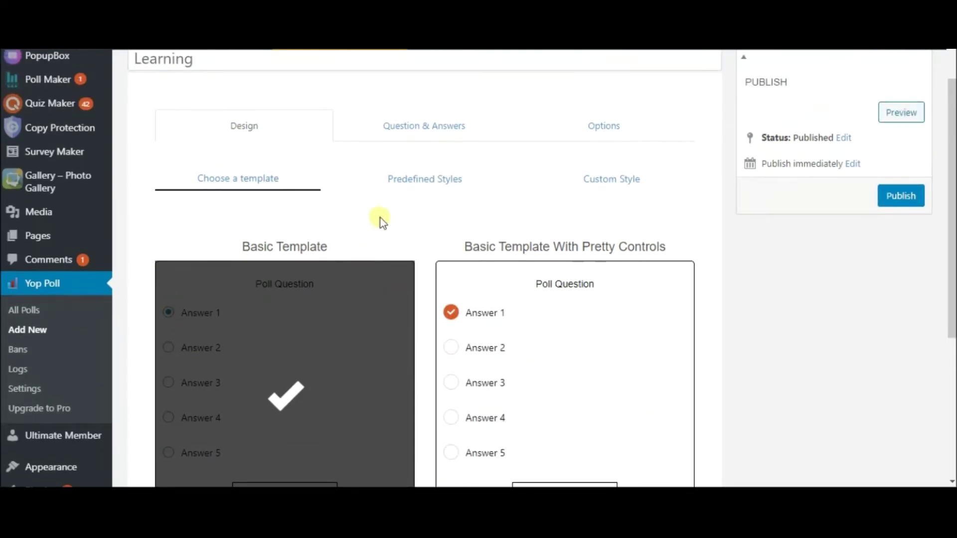
click(397, 172)
scroll(399, 174, down, 5)
scroll(397, 185, down, 3)
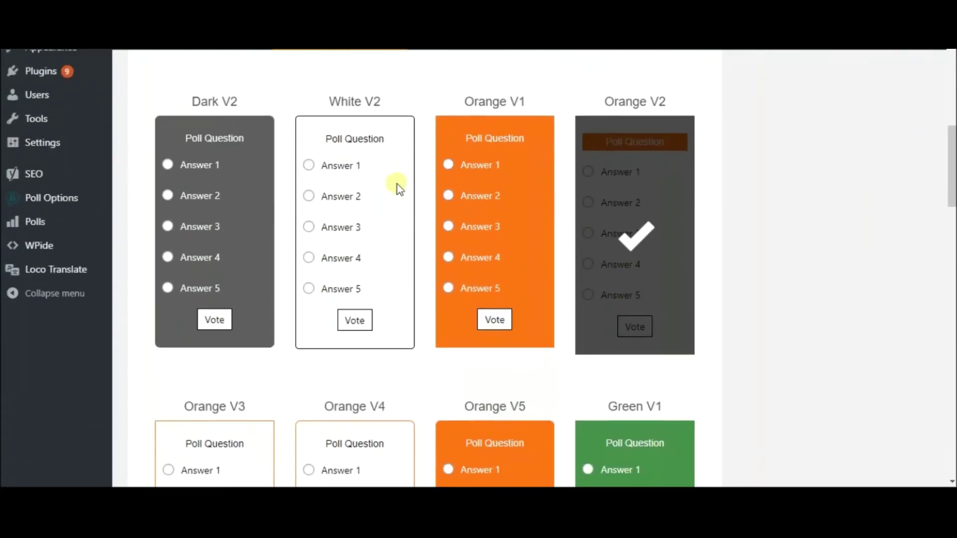
scroll(396, 184, up, 7)
Show Custom Style container settings: background #ffffff, border 0, padding 10 px.
click(566, 186)
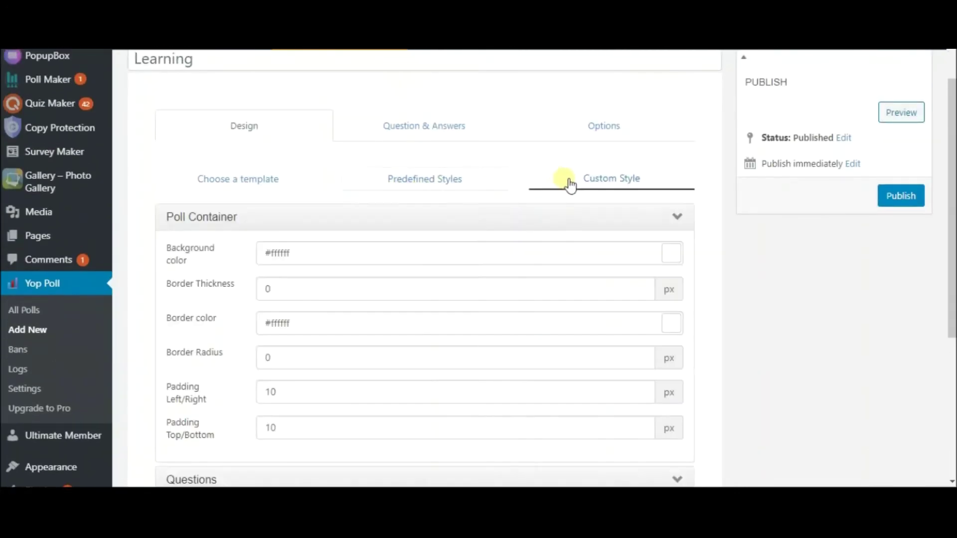
scroll(468, 191, down, 4)
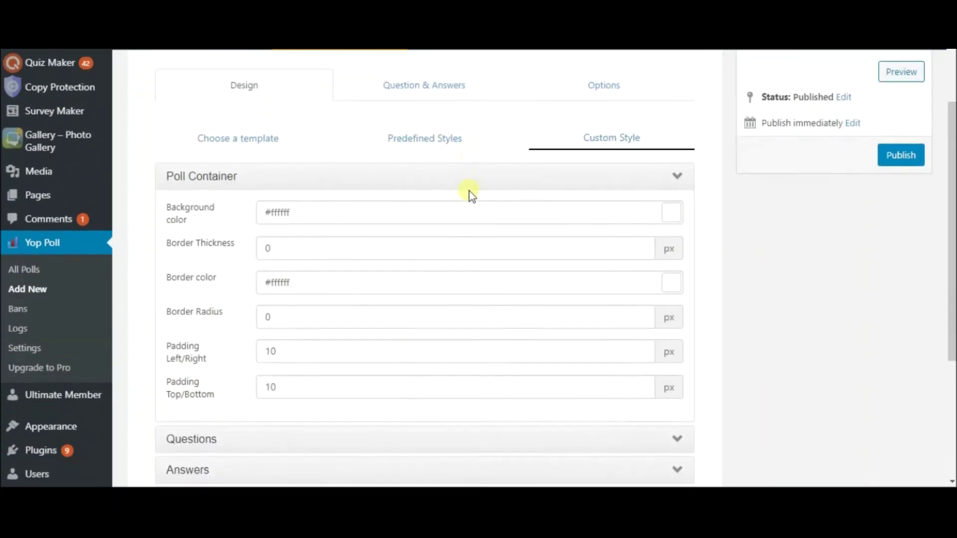
scroll(469, 190, up, 6)
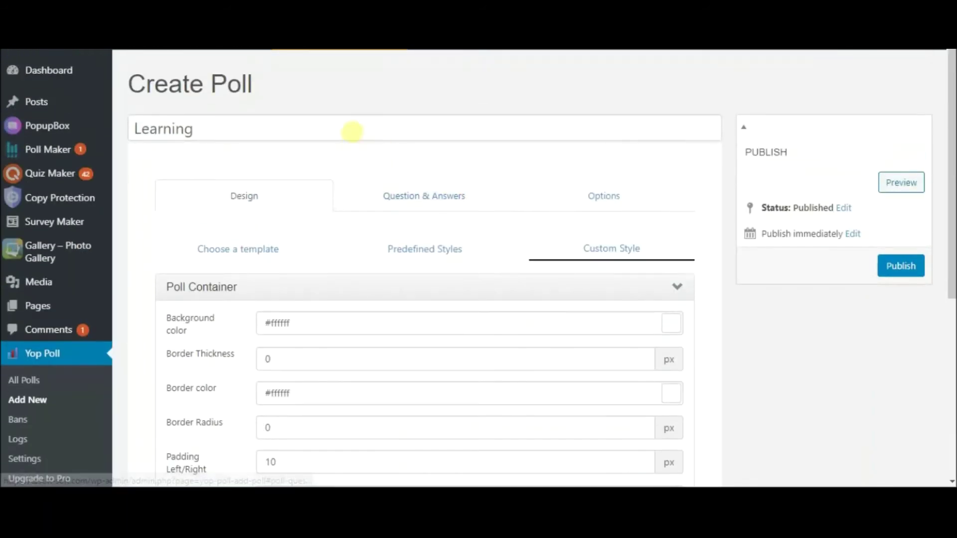
click(352, 130)
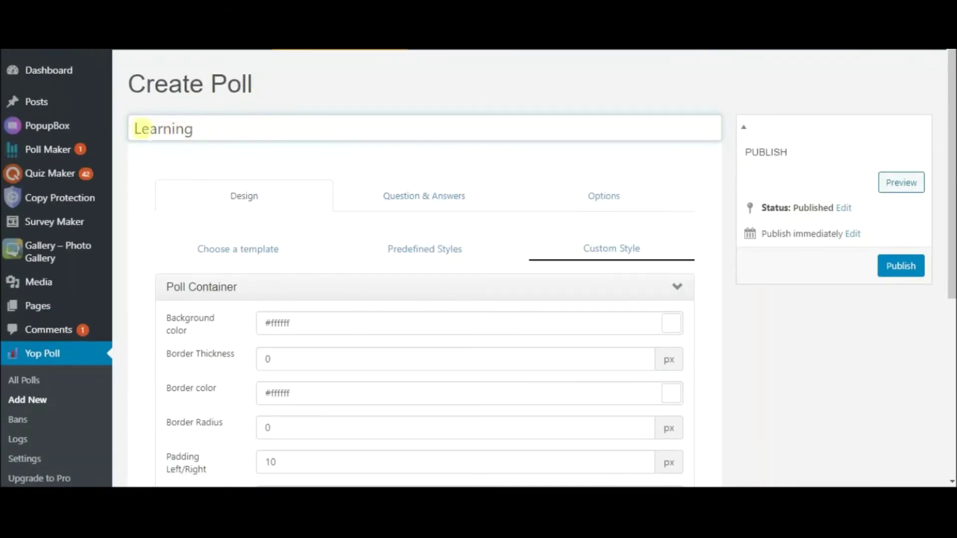
Scroll through the Learning poll's question and answers.
click(375, 192)
scroll(378, 195, down, 5)
scroll(380, 197, down, 4)
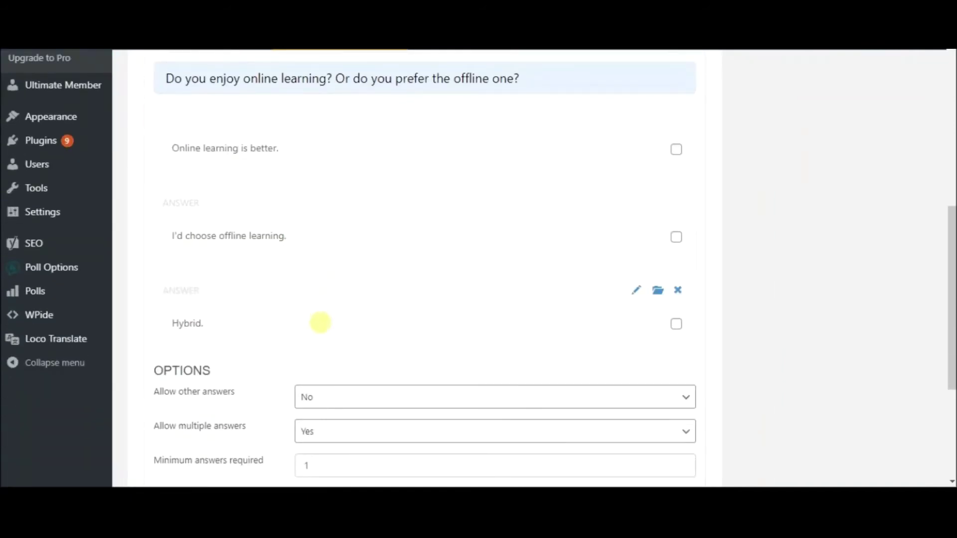
scroll(323, 336, down, 3)
Keep Allow multiple answers at Yes and Display answers as Vertical.
click(322, 297)
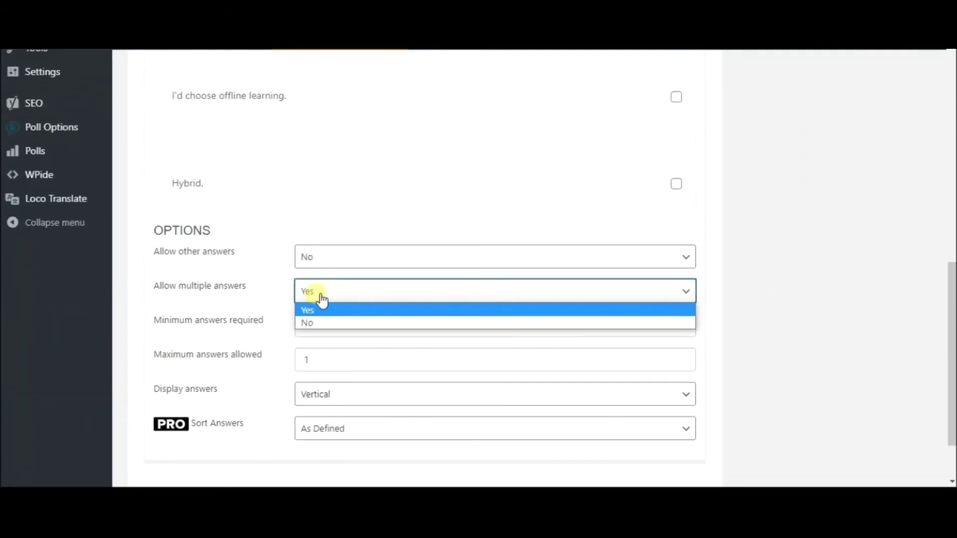
click(321, 297)
click(336, 395)
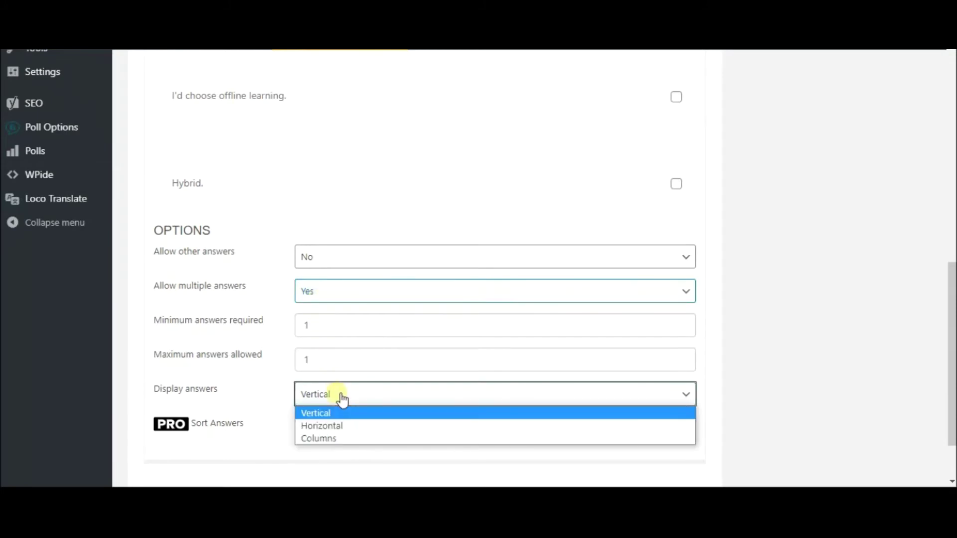
click(272, 432)
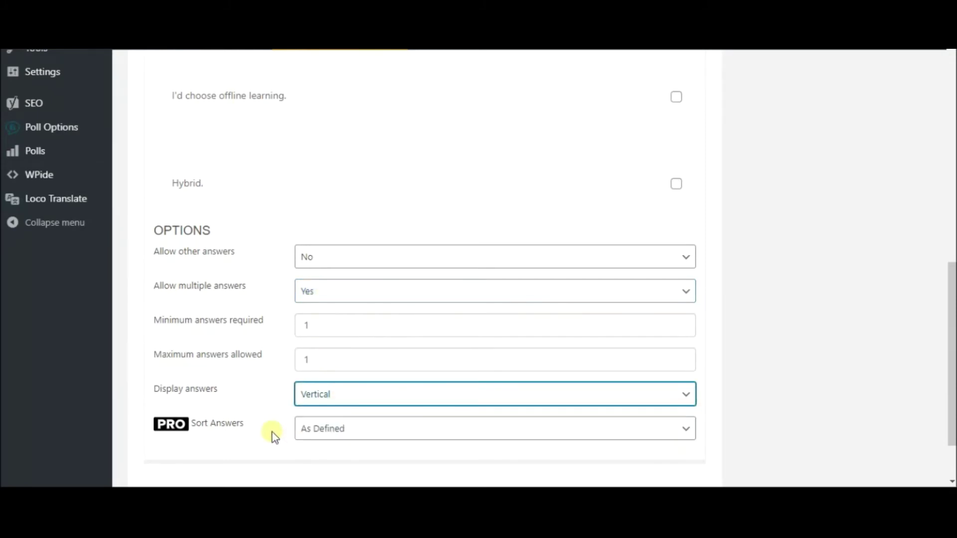
scroll(420, 206, up, 1)
scroll(421, 206, up, 10)
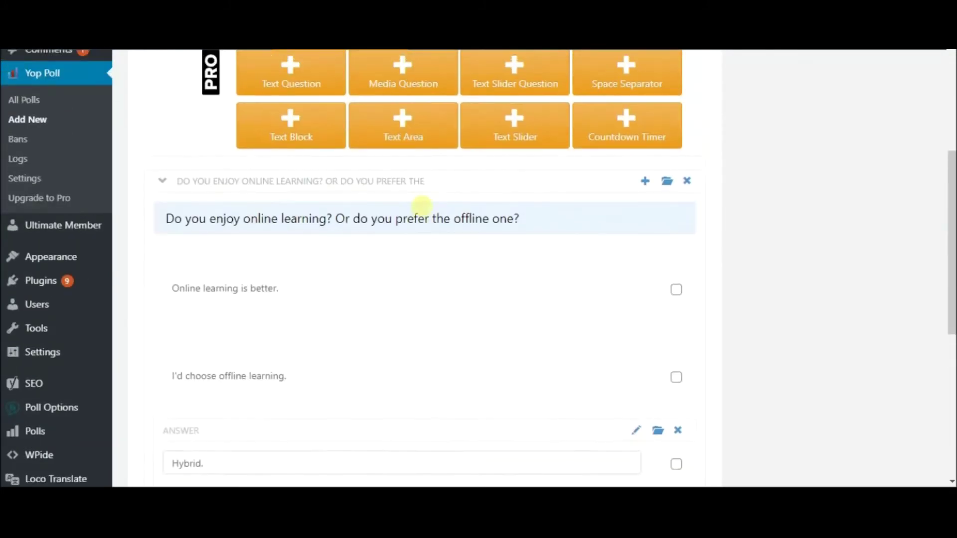
click(590, 204)
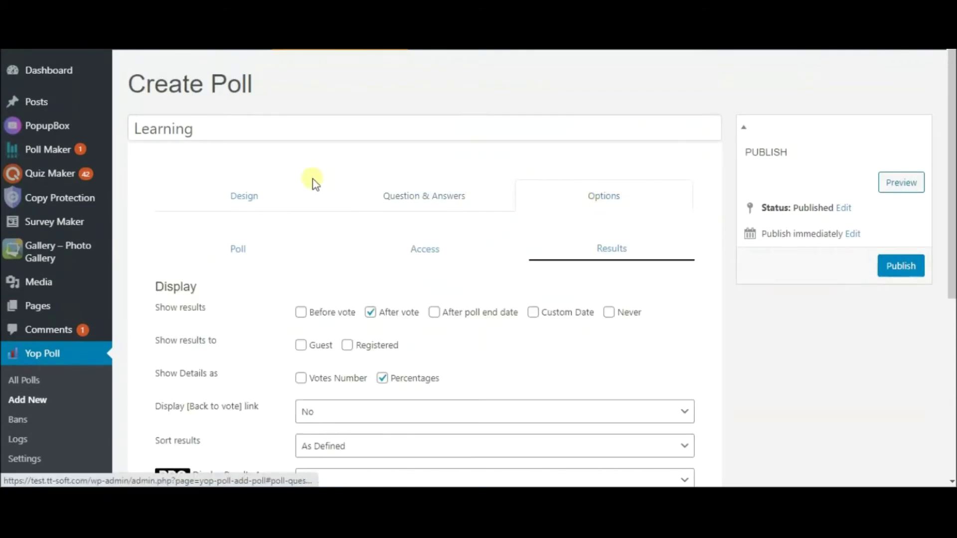
Review the vote button, preference and redirect-after-vote settings in the Poll options.
scroll(301, 182, down, 1)
click(297, 181)
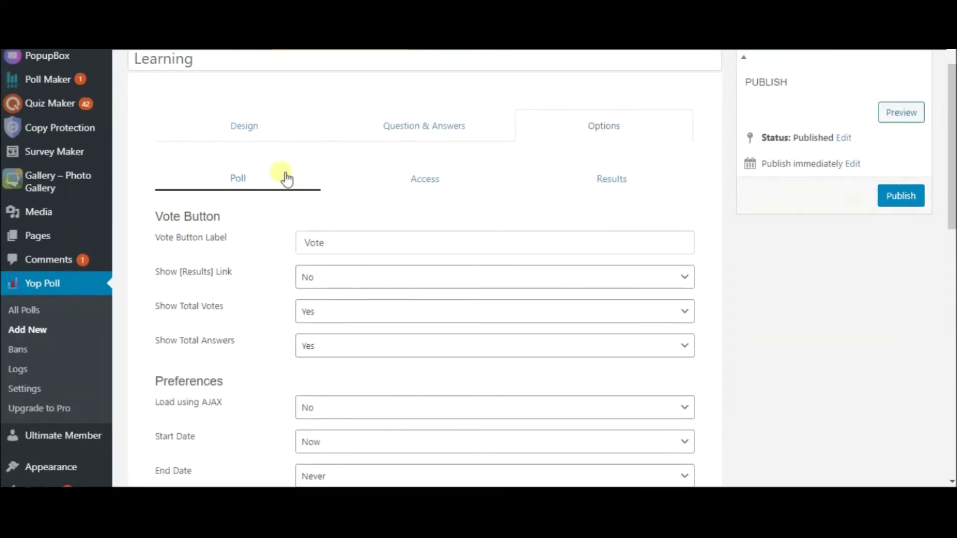
scroll(285, 177, down, 1)
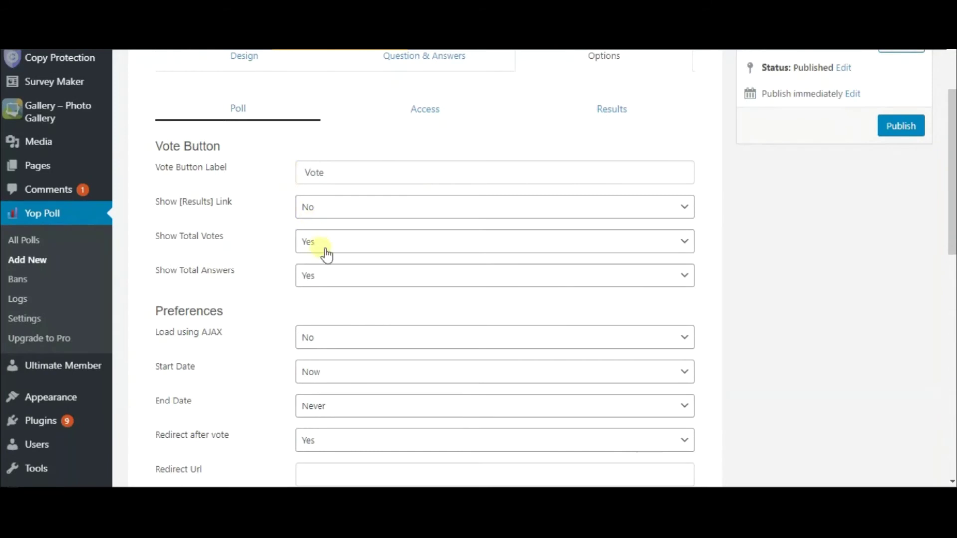
scroll(294, 277, down, 2)
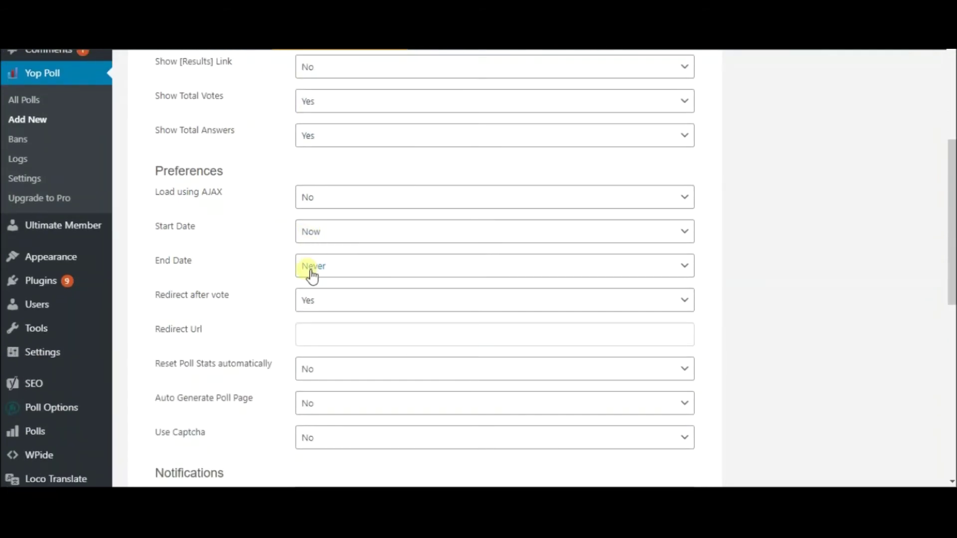
click(309, 332)
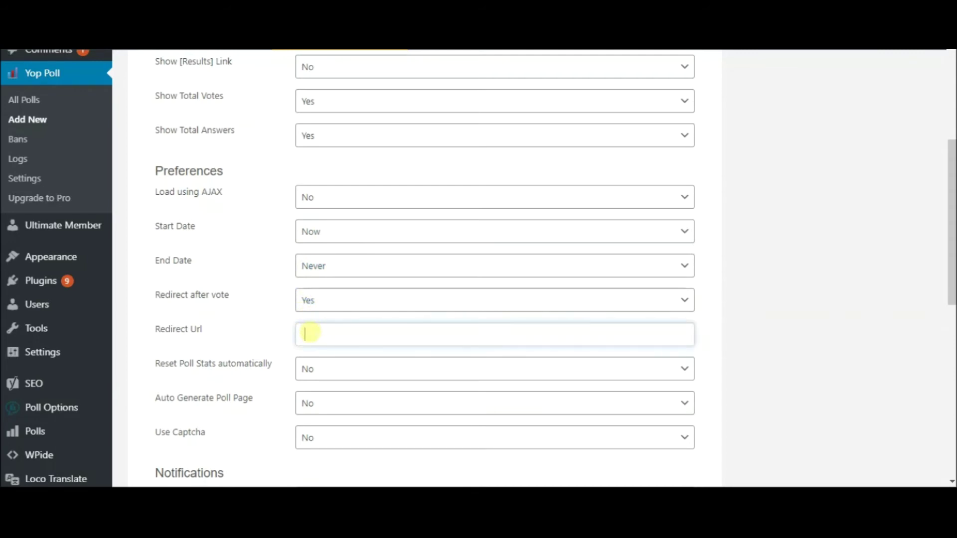
scroll(288, 321, down, 2)
scroll(288, 313, down, 2)
scroll(319, 306, down, 3)
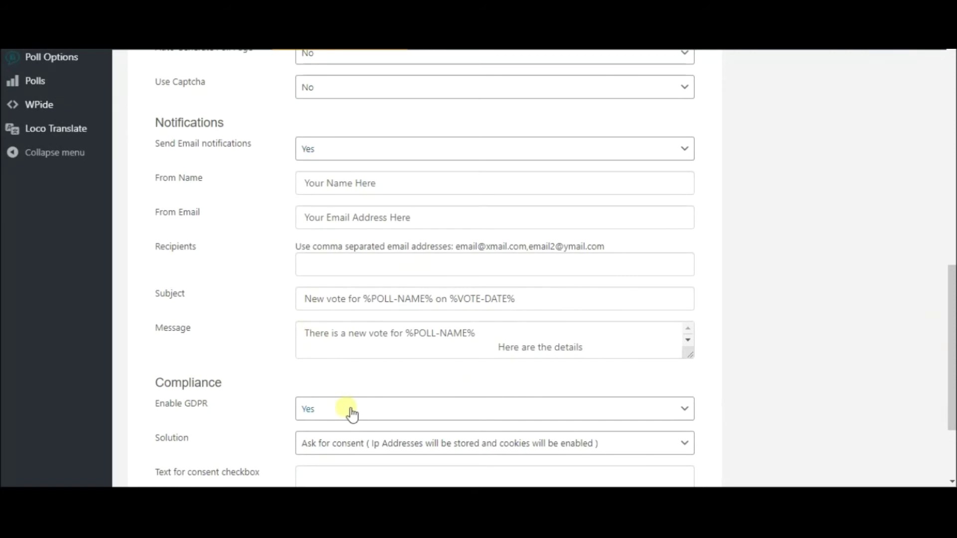
scroll(471, 303, up, 10)
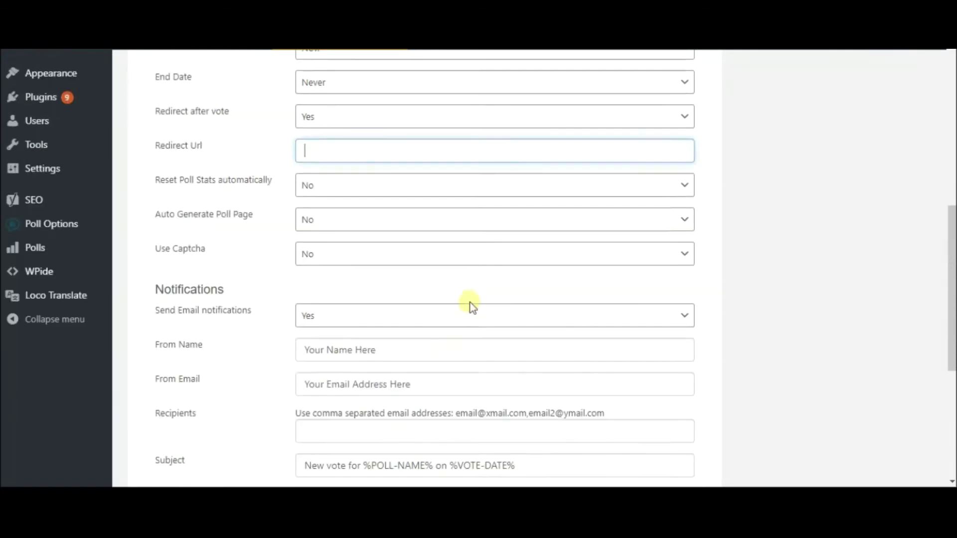
Check access and results settings, keep results sorted As Defined, and publish the poll.
click(429, 249)
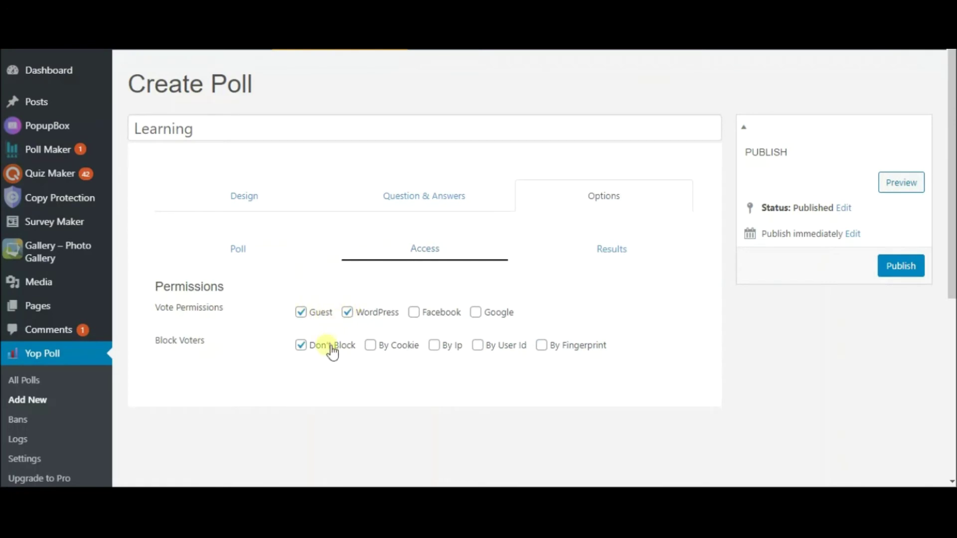
click(591, 252)
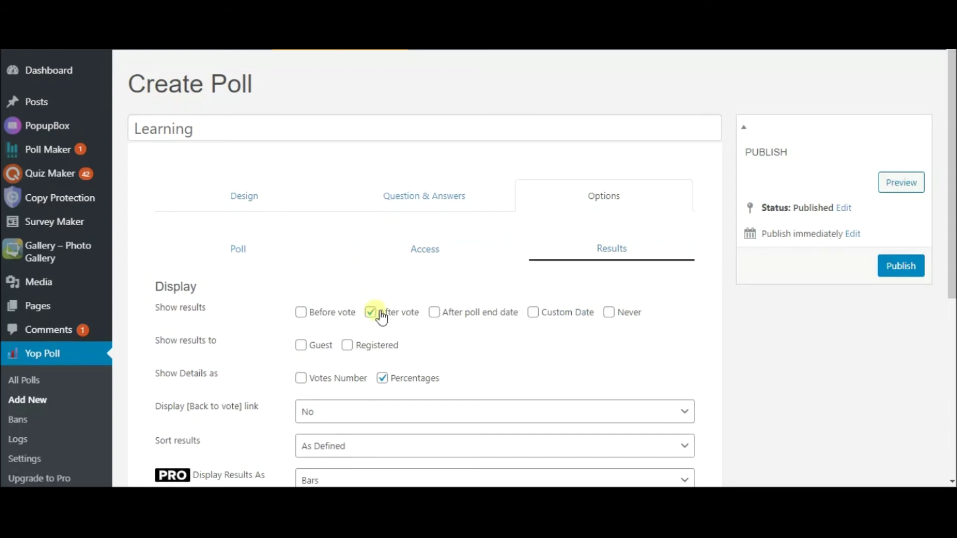
scroll(374, 316, down, 4)
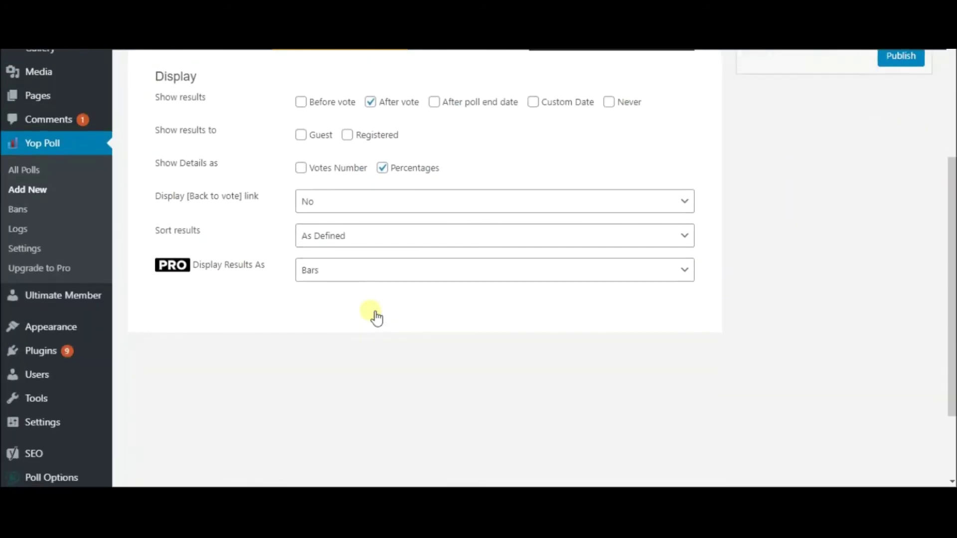
click(347, 239)
click(643, 252)
scroll(643, 252, up, 3)
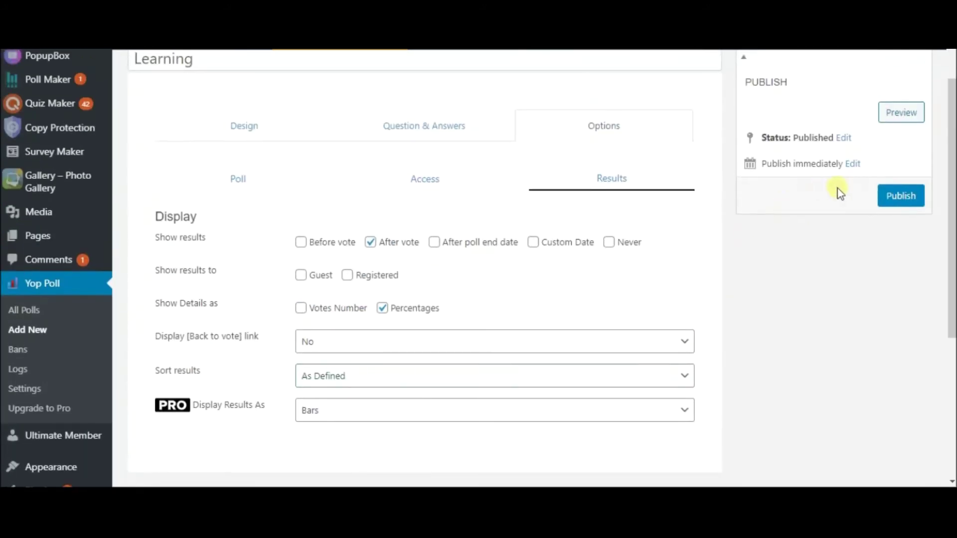
click(899, 199)
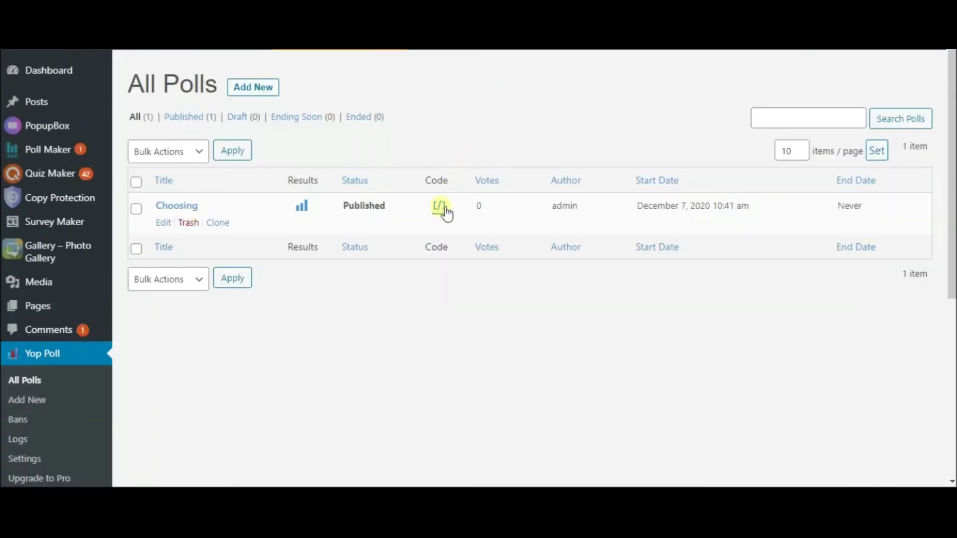
Select the [yop_poll id="3"] shortcode, then browse the YOP Poll Pro upgrade features.
click(444, 209)
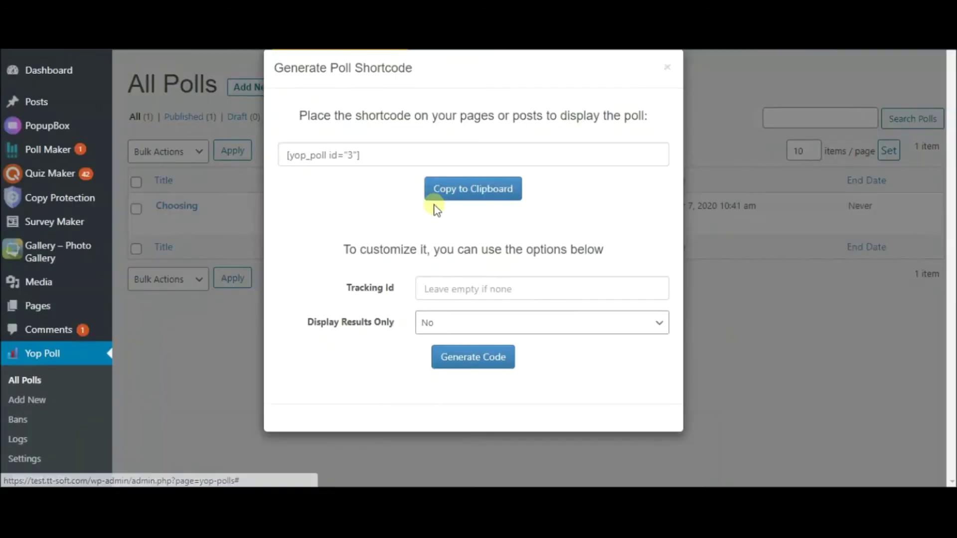
drag(368, 155, 286, 155)
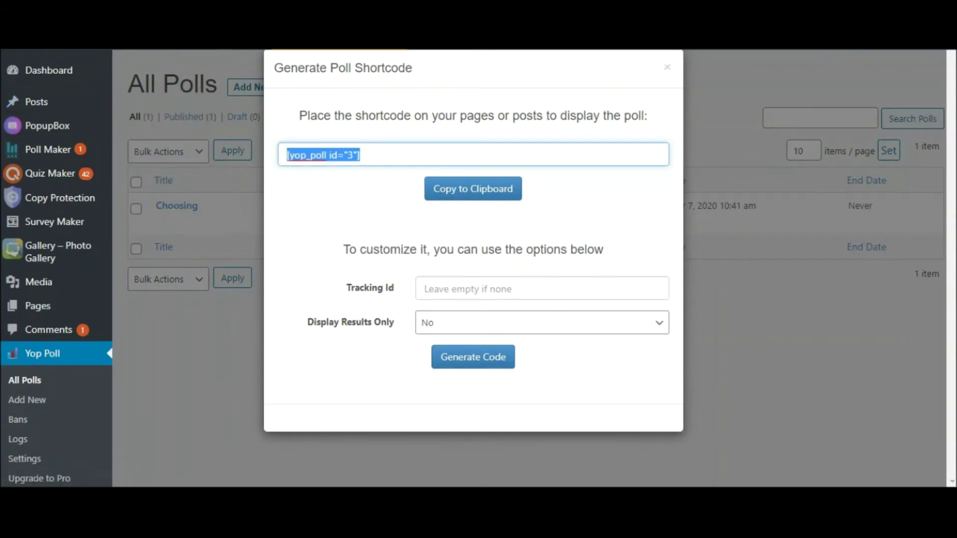
click(39, 478)
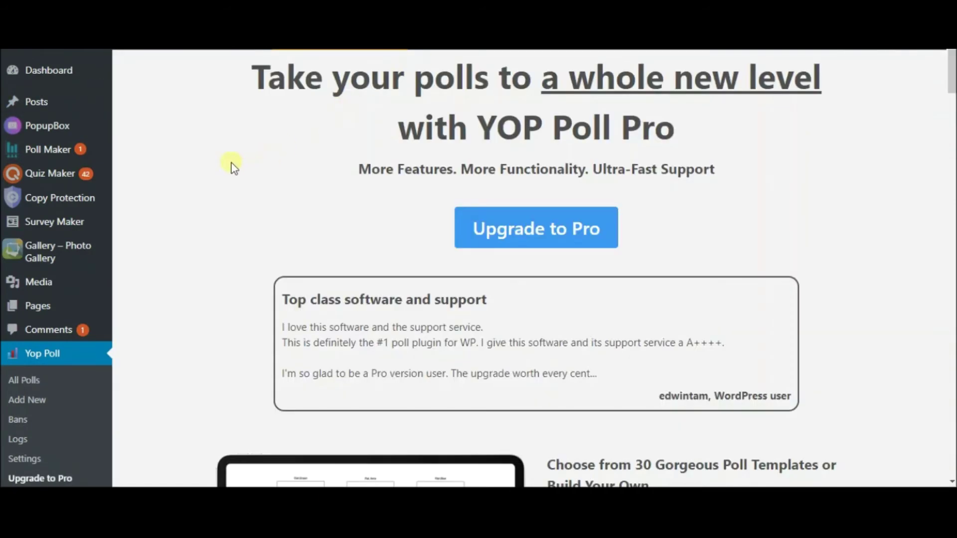
scroll(232, 166, down, 15)
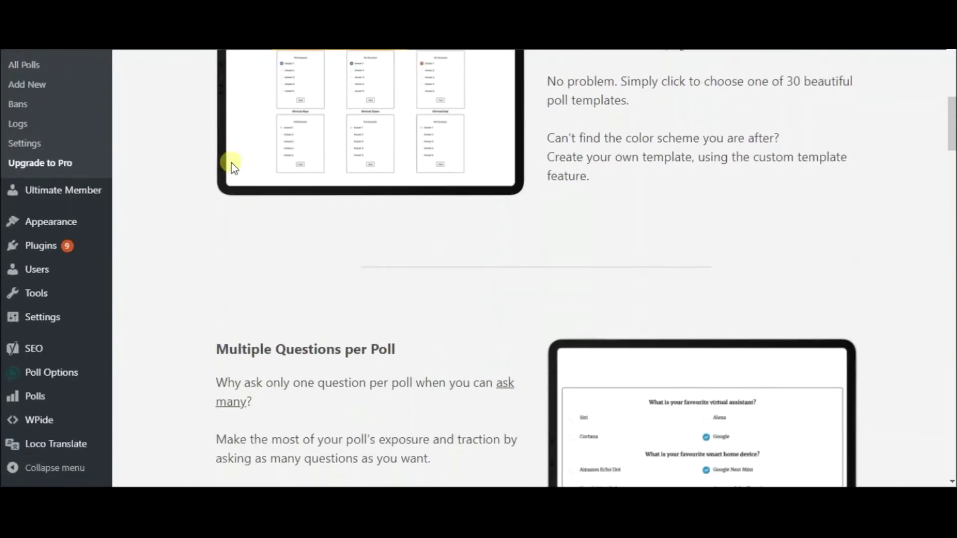
scroll(204, 172, down, 10)
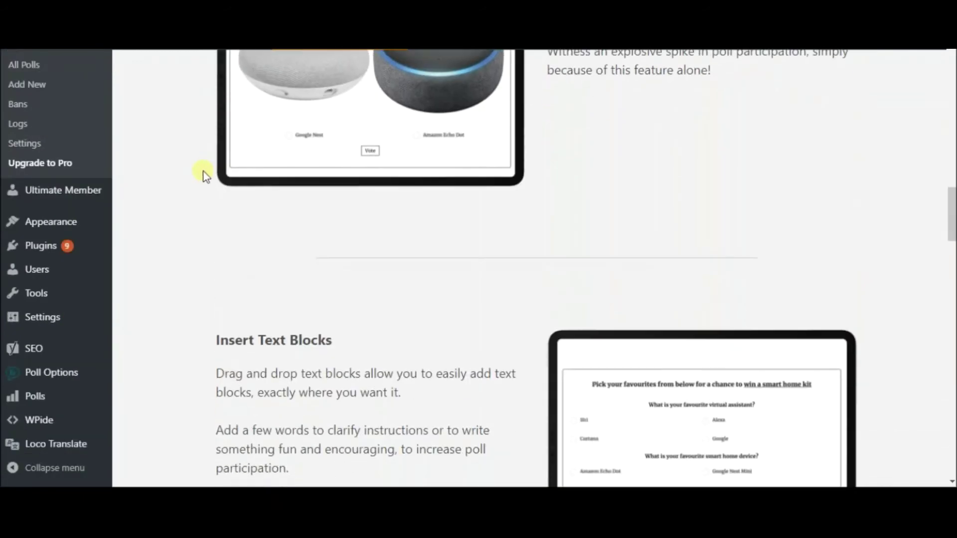
scroll(205, 174, down, 8)
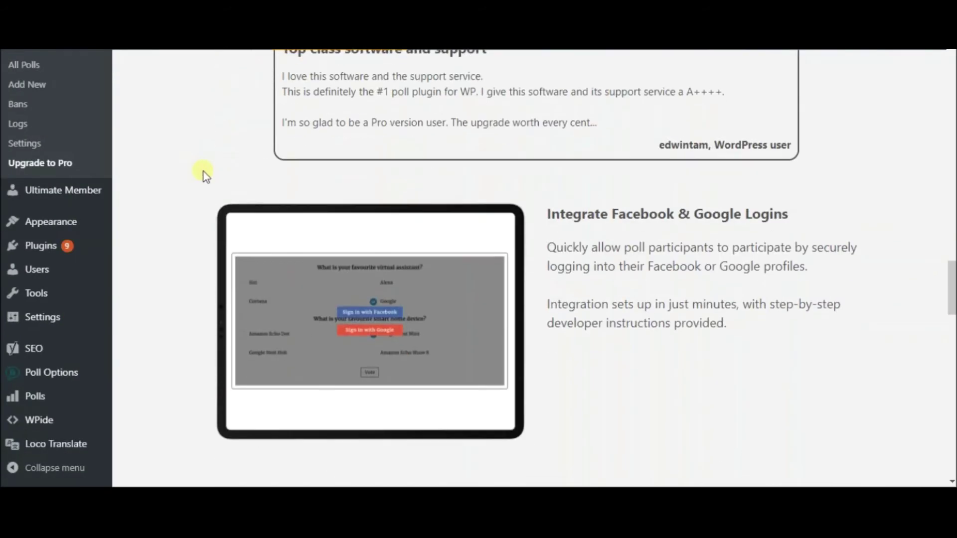
scroll(205, 175, up, 8)
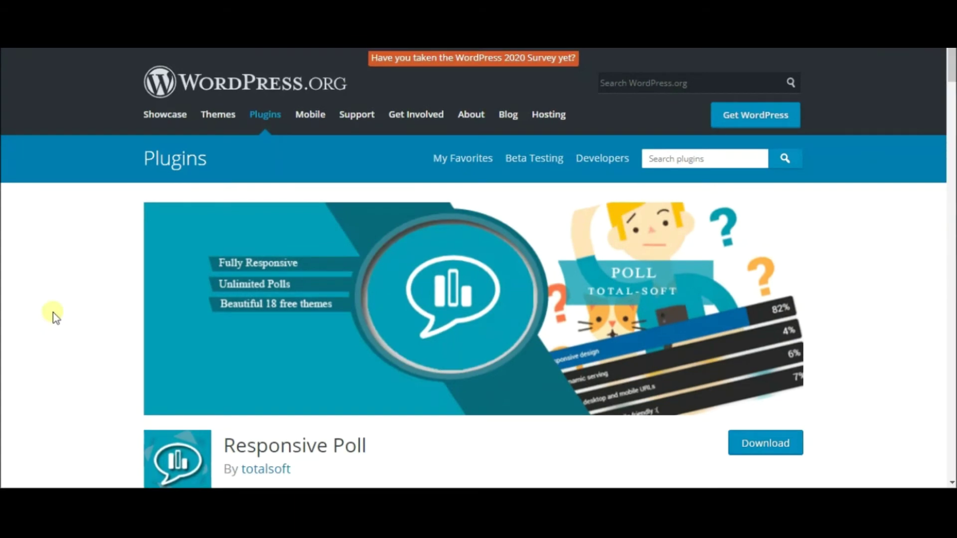
Scroll through the Responsive Poll plugin page on WordPress.org.
scroll(53, 313, down, 7)
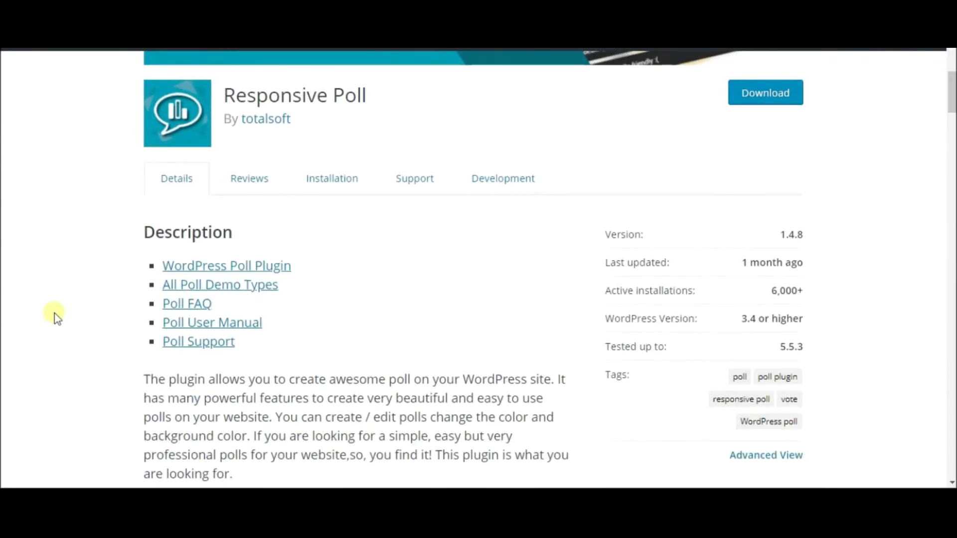
scroll(55, 315, up, 7)
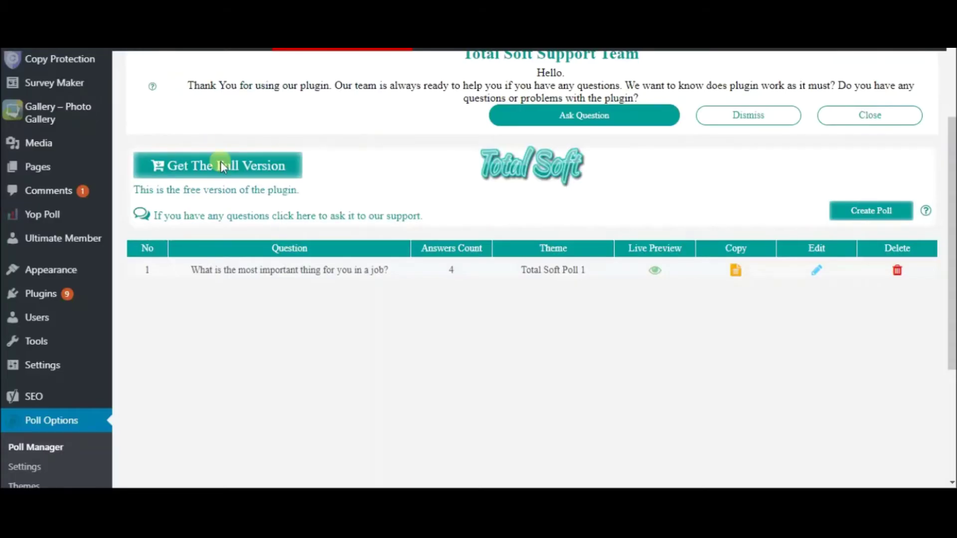
Start a new Responsive Poll, select its shortcode, and set the theme to Total Soft Poll 1.
scroll(222, 167, down, 1)
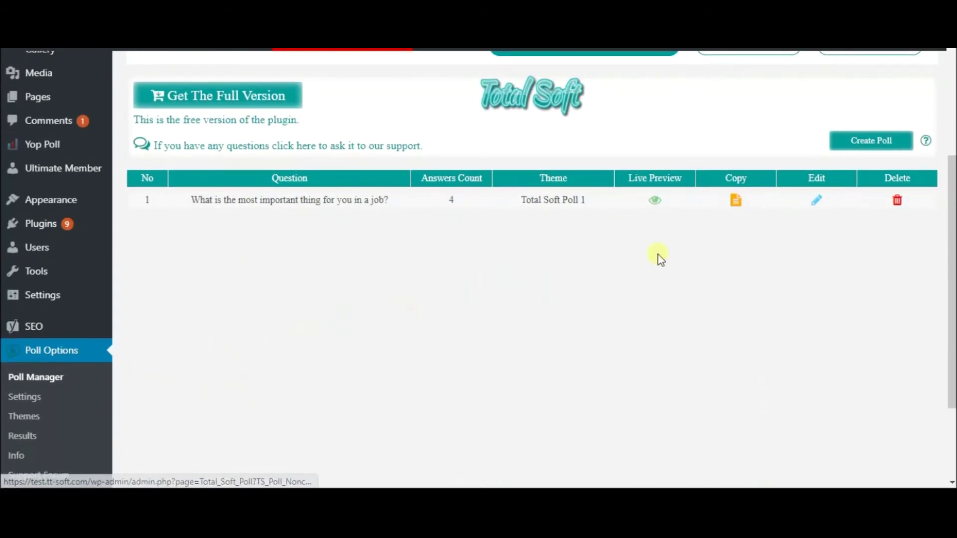
click(868, 140)
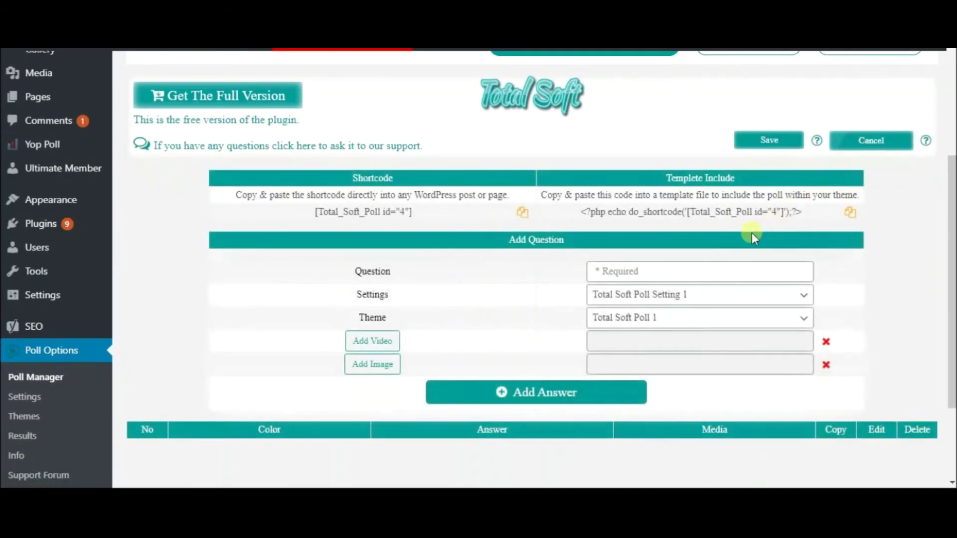
triple_click(360, 209)
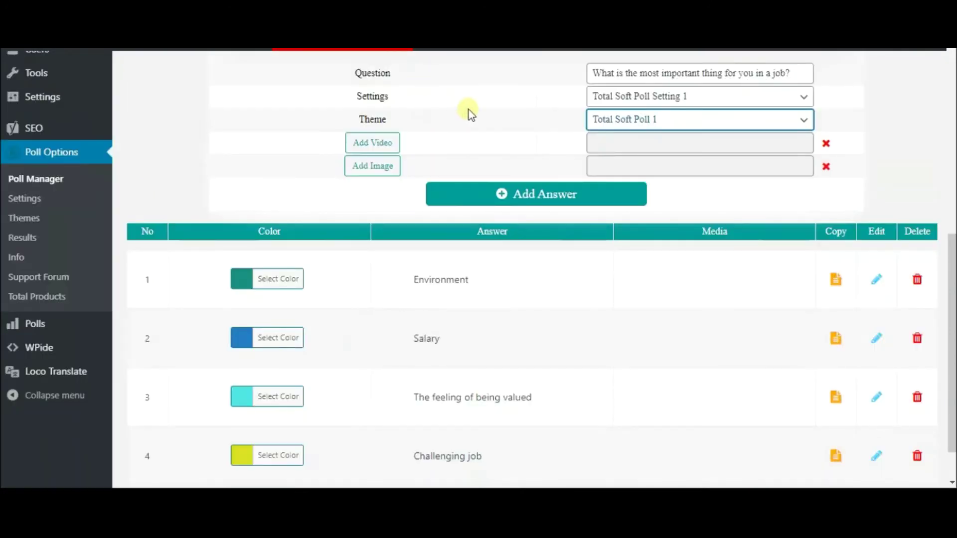
click(613, 72)
click(613, 122)
click(612, 130)
scroll(324, 190, down, 1)
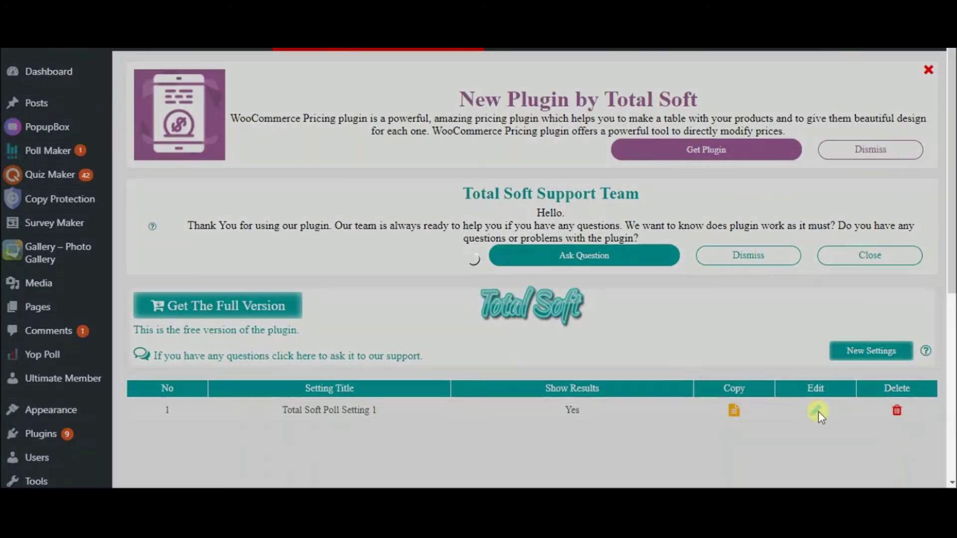
Edit Total Soft Poll Setting 1 and check its upcoming-poll and no-result message texts.
click(815, 410)
scroll(747, 396, down, 4)
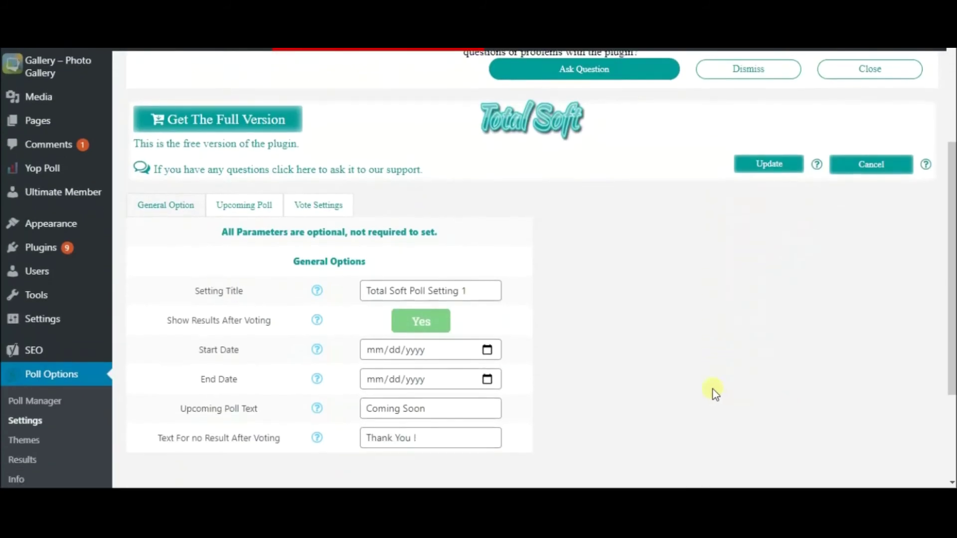
scroll(713, 389, down, 1)
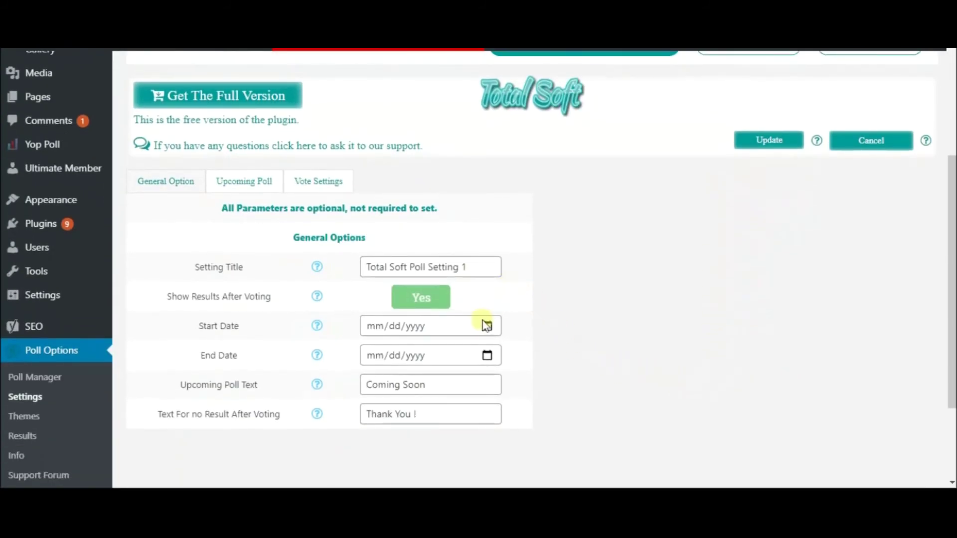
click(455, 381)
click(446, 413)
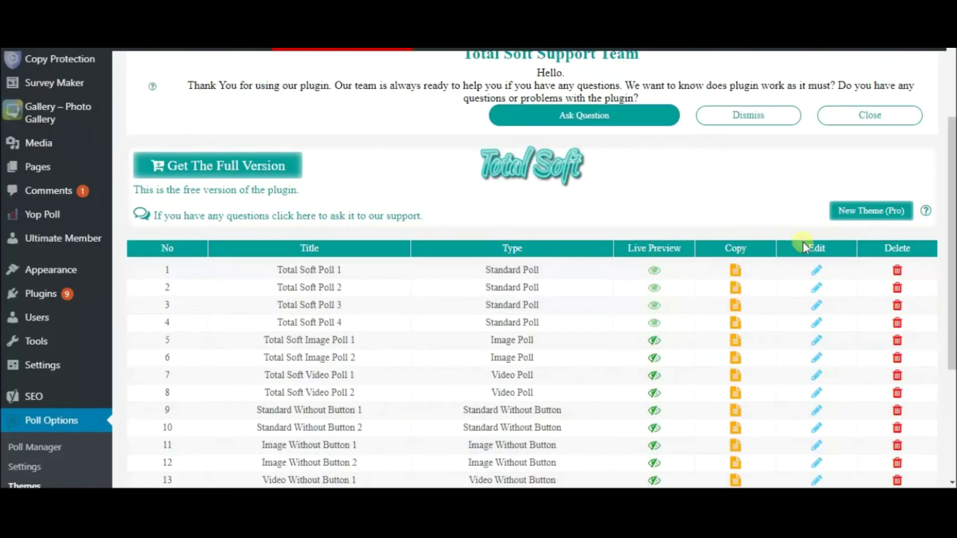
Open the Total Soft Poll 1 theme for editing and view its Question and Answer styling options.
click(820, 270)
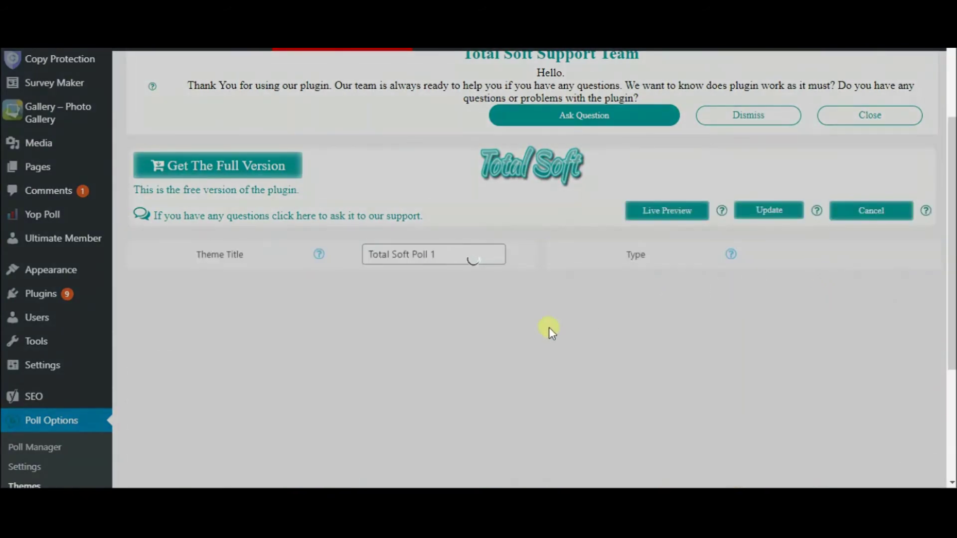
scroll(231, 305, down, 3)
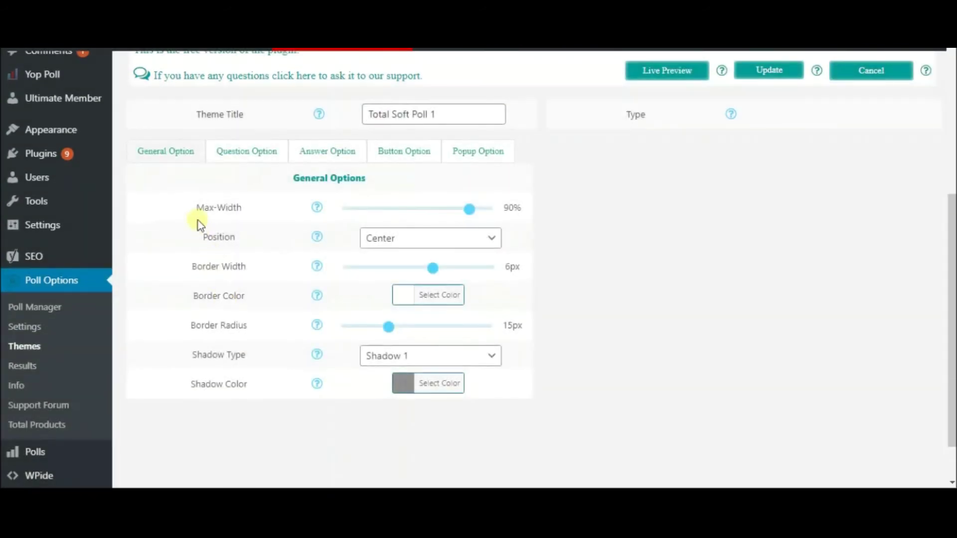
click(234, 153)
click(309, 154)
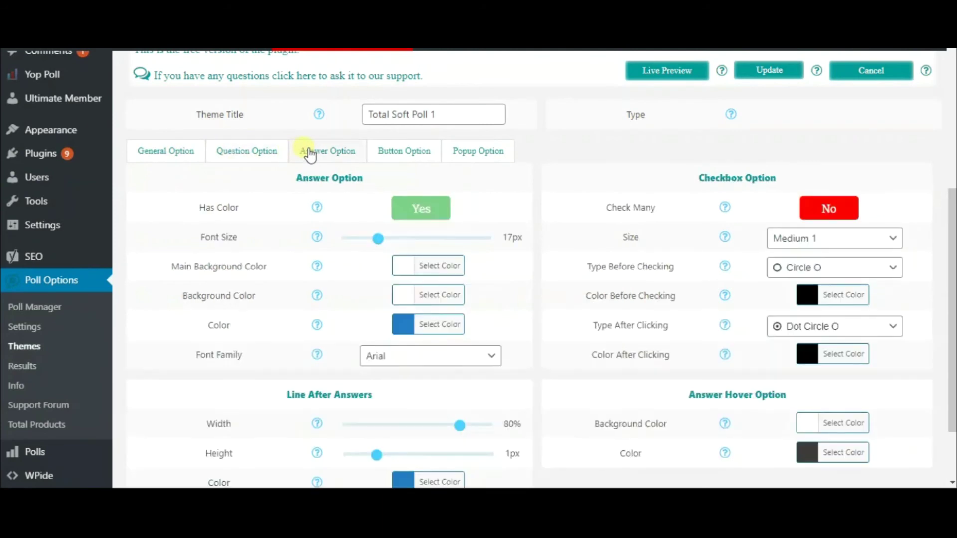
scroll(310, 154, up, 5)
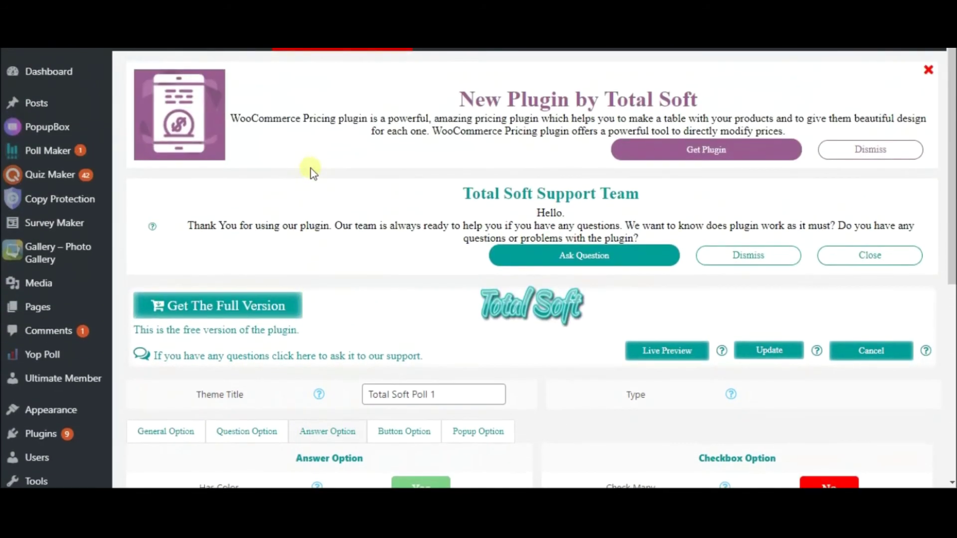
mouse_move(68, 103)
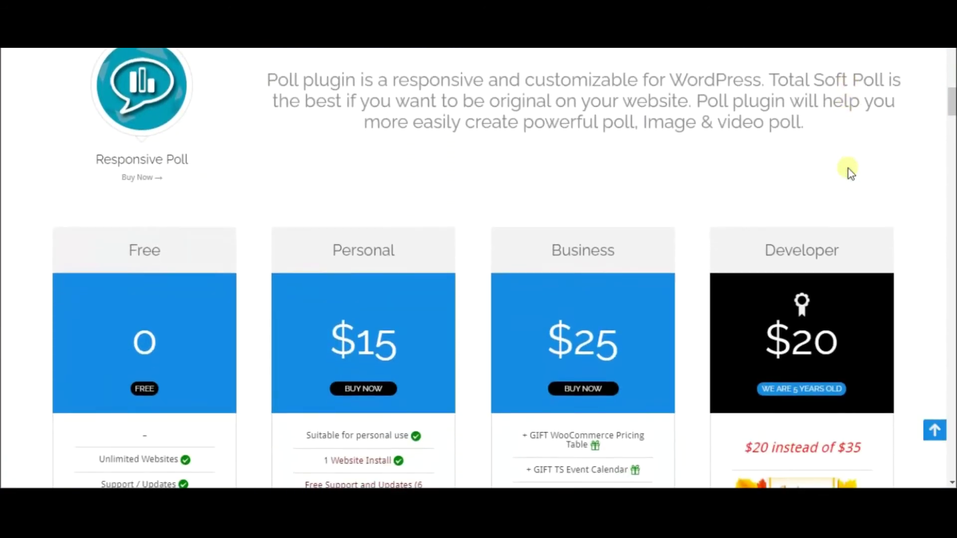
Scroll through the Total Soft pricing cards comparing Free, Personal, Business and Developer features.
scroll(848, 169, down, 4)
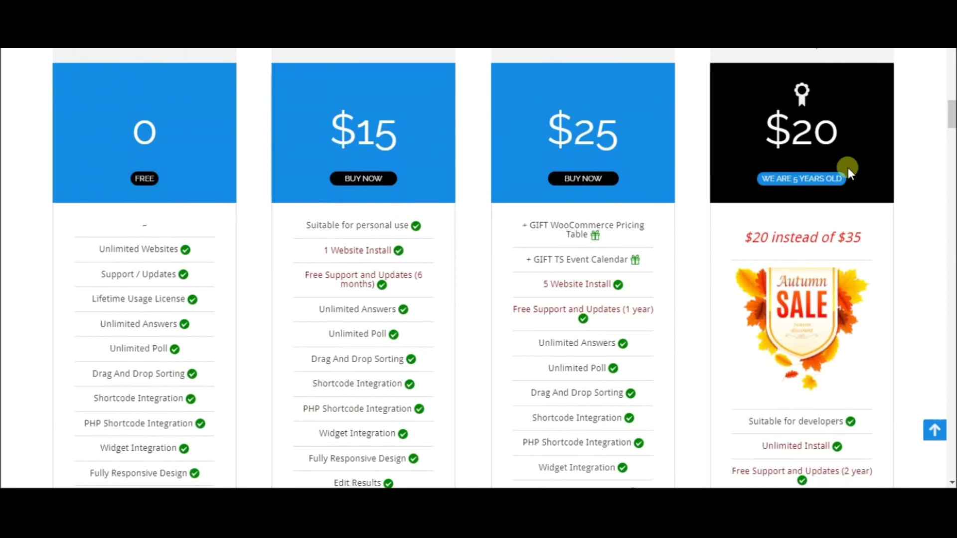
scroll(848, 168, down, 5)
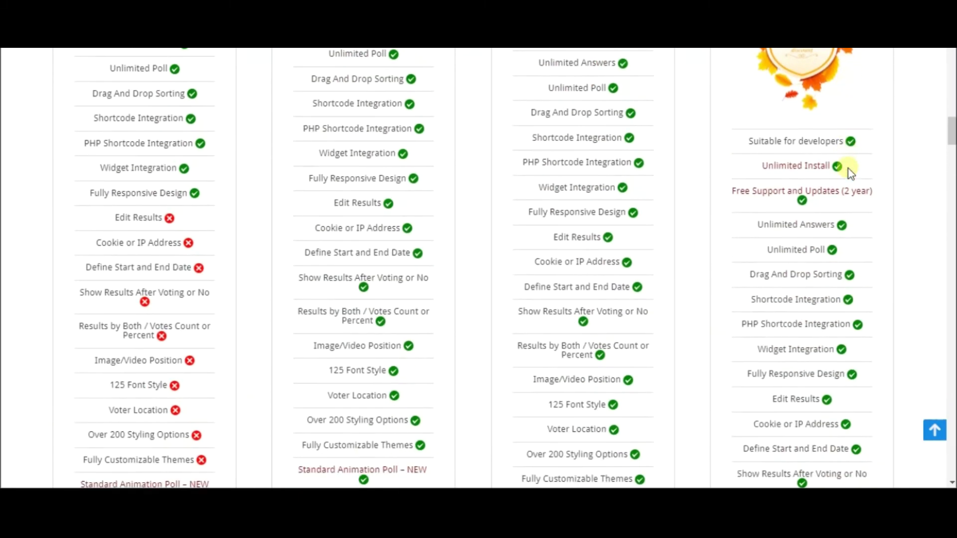
scroll(848, 168, up, 4)
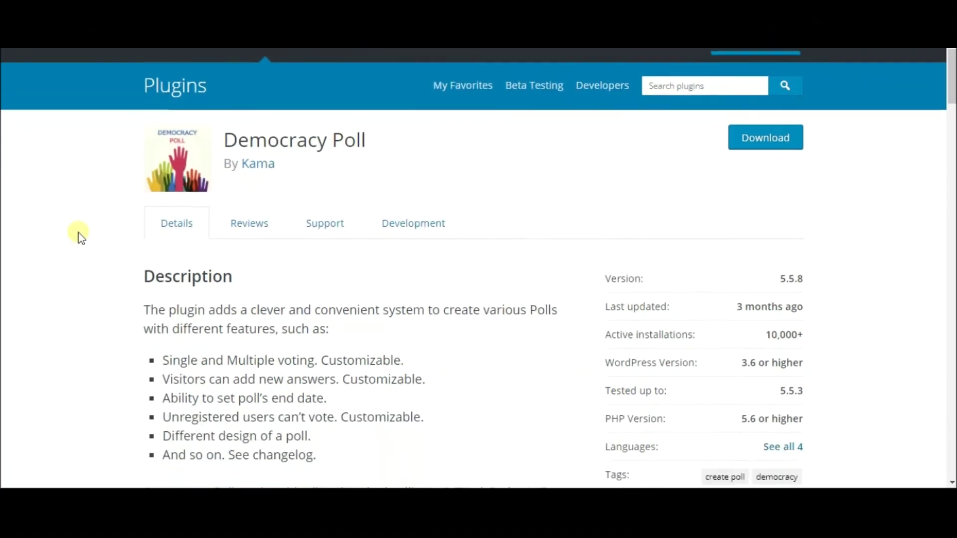
scroll(81, 233, down, 6)
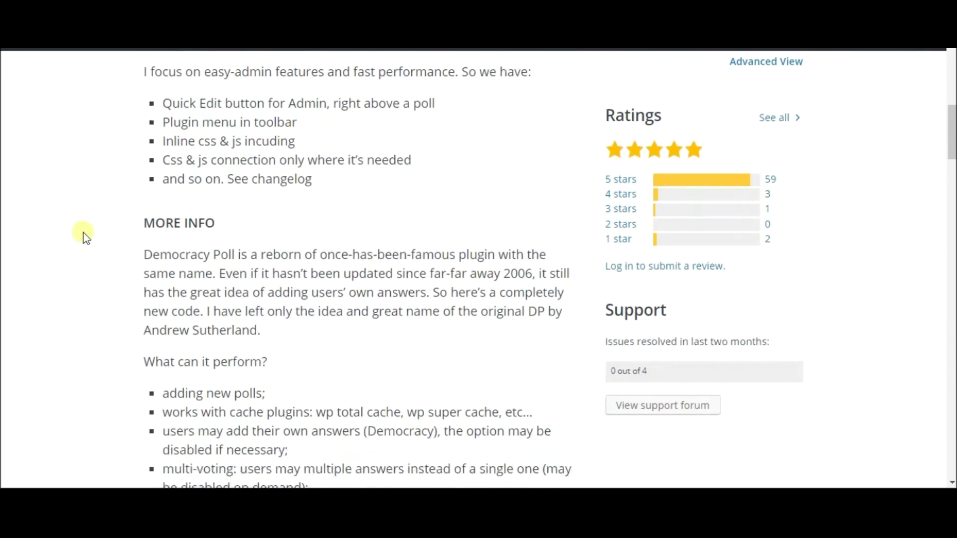
Scroll through the Democracy Poll plugin page by Kama on WordPress.org.
scroll(126, 172, up, 14)
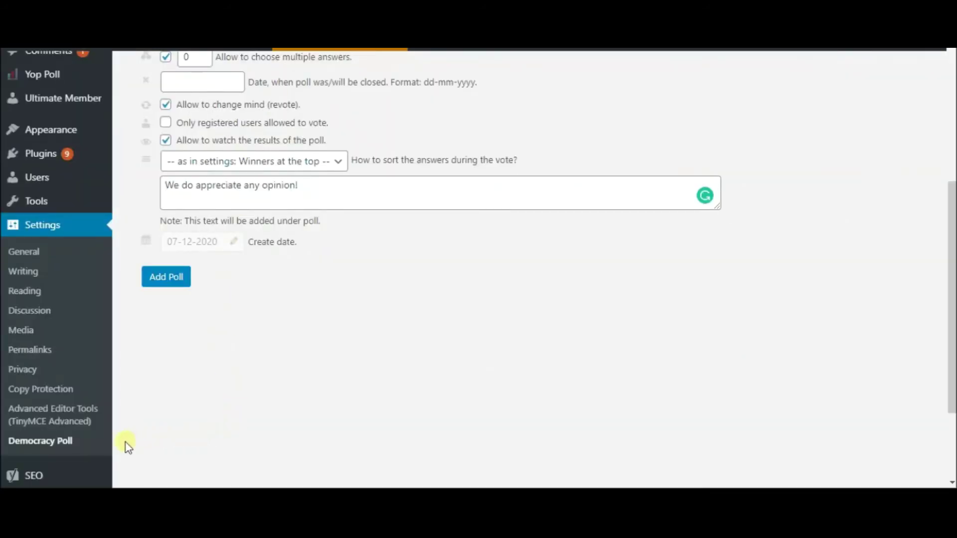
Open the Democracy Poll admin page and enable the note shown under the poll.
click(85, 442)
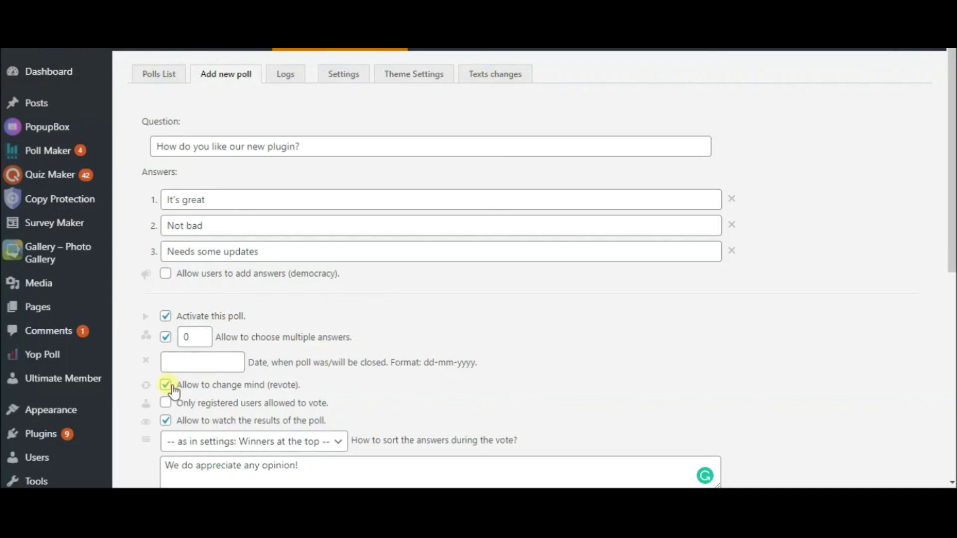
scroll(184, 304, down, 3)
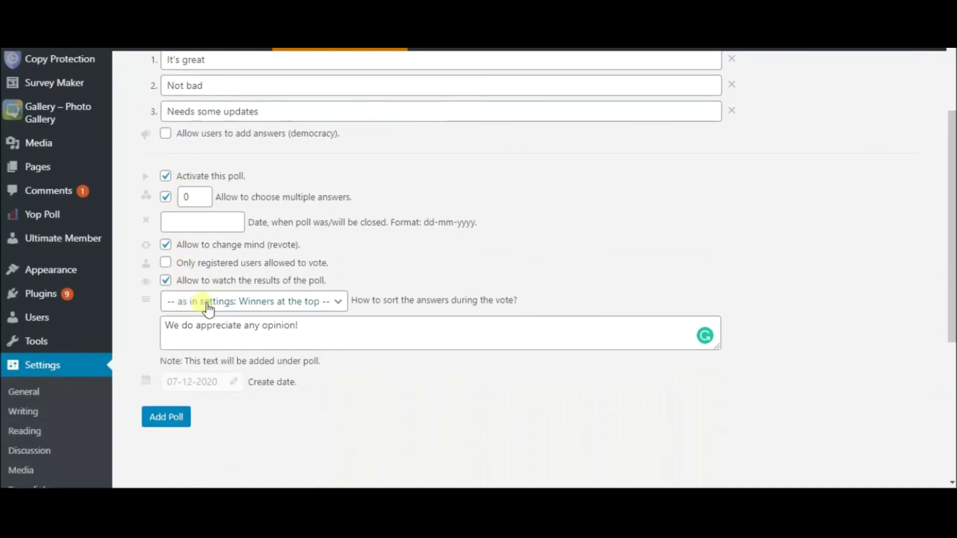
click(299, 326)
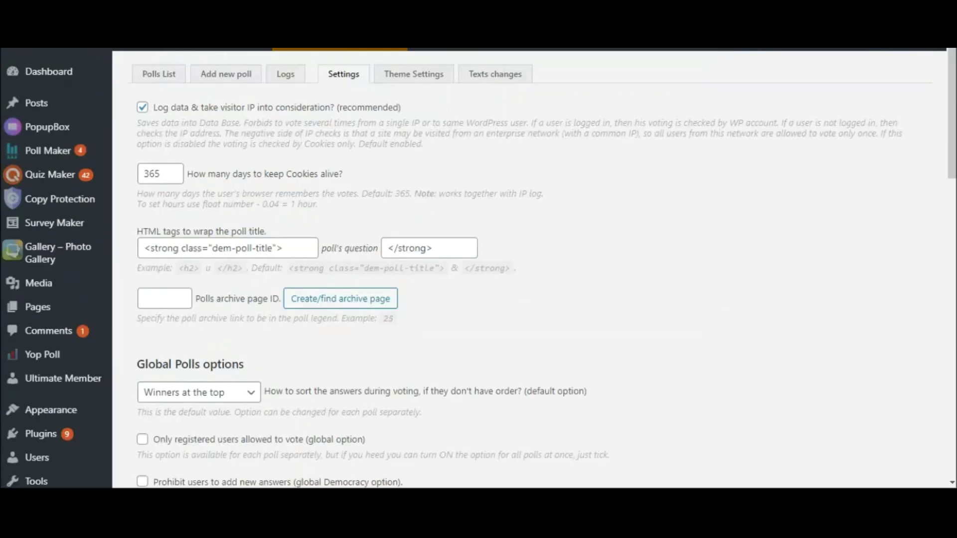
Scroll through the Democracy Poll Settings and Theme Settings options.
scroll(561, 143, down, 15)
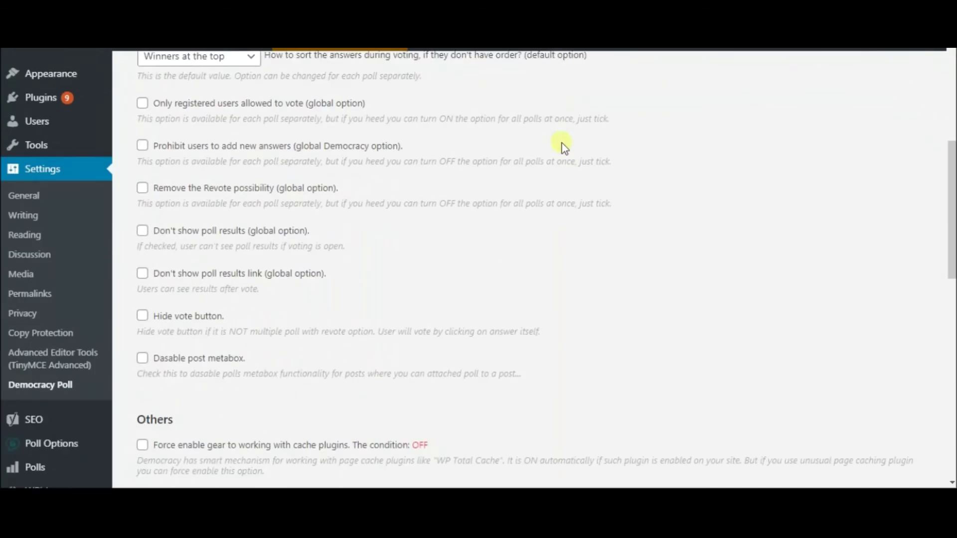
scroll(554, 153, up, 3)
scroll(558, 153, up, 15)
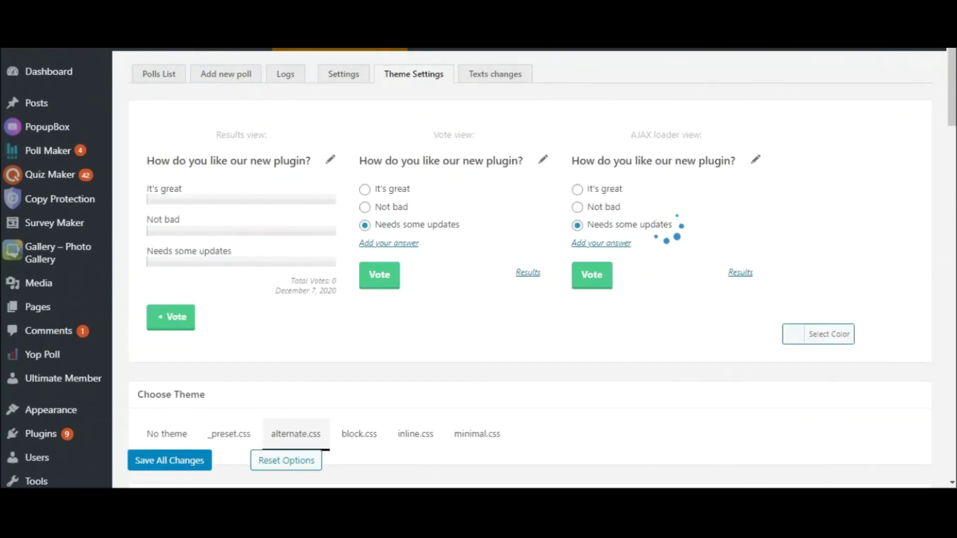
scroll(325, 172, down, 2)
scroll(325, 171, down, 4)
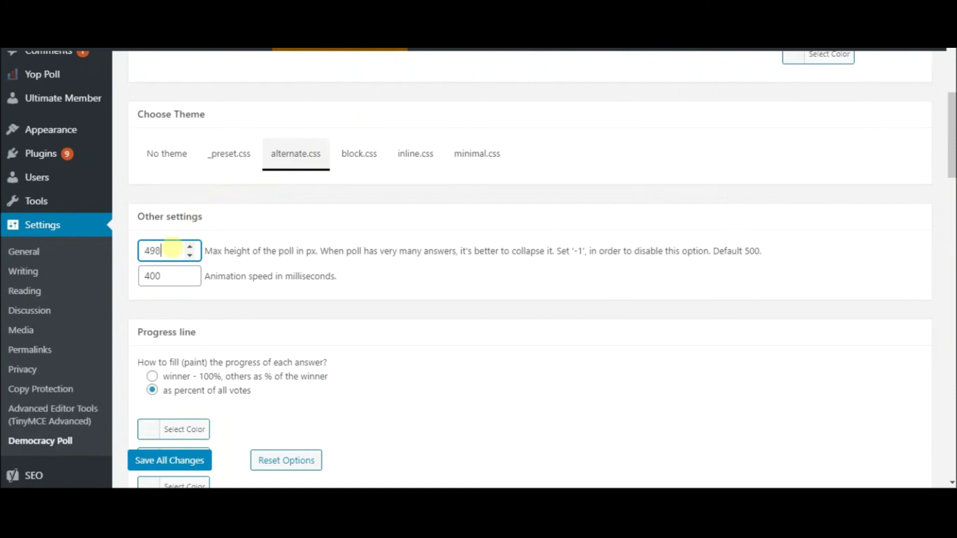
scroll(256, 247, down, 7)
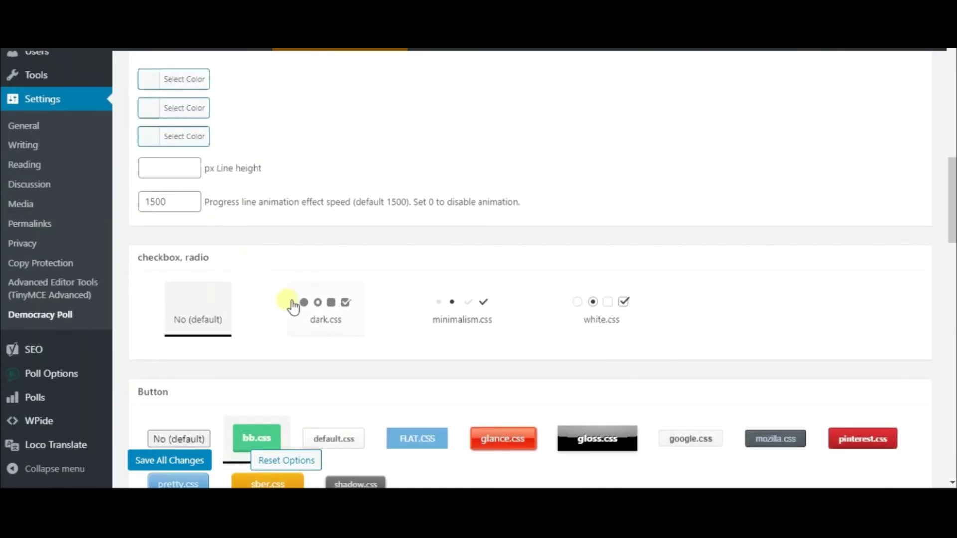
scroll(567, 318, down, 12)
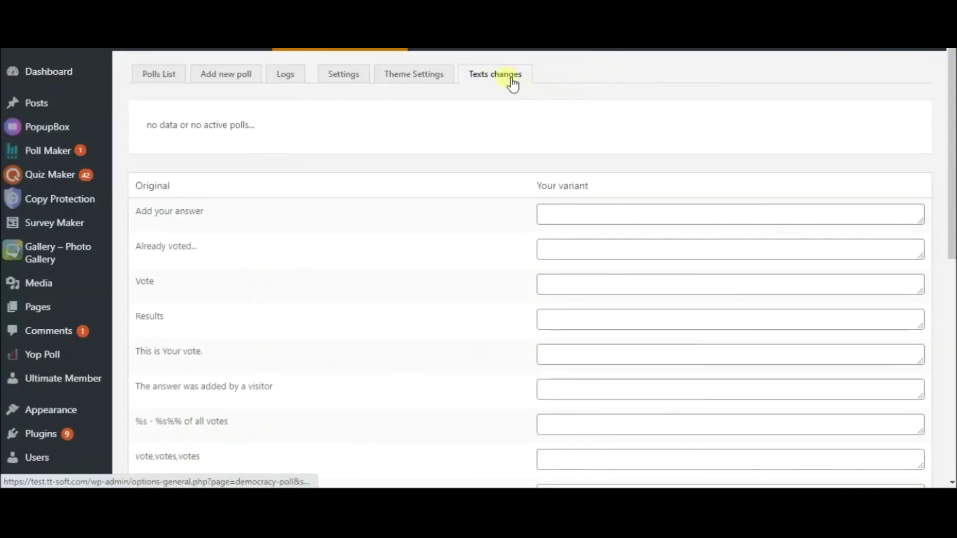
Review the Texts changes page, then save 'How do you like our new plugin?' as a new poll.
scroll(492, 91, down, 8)
scroll(498, 91, down, 1)
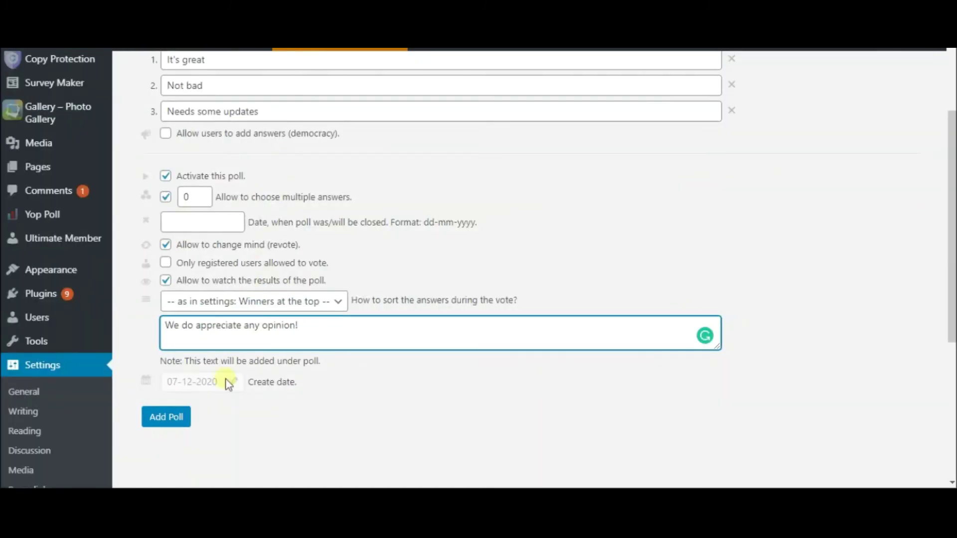
click(166, 417)
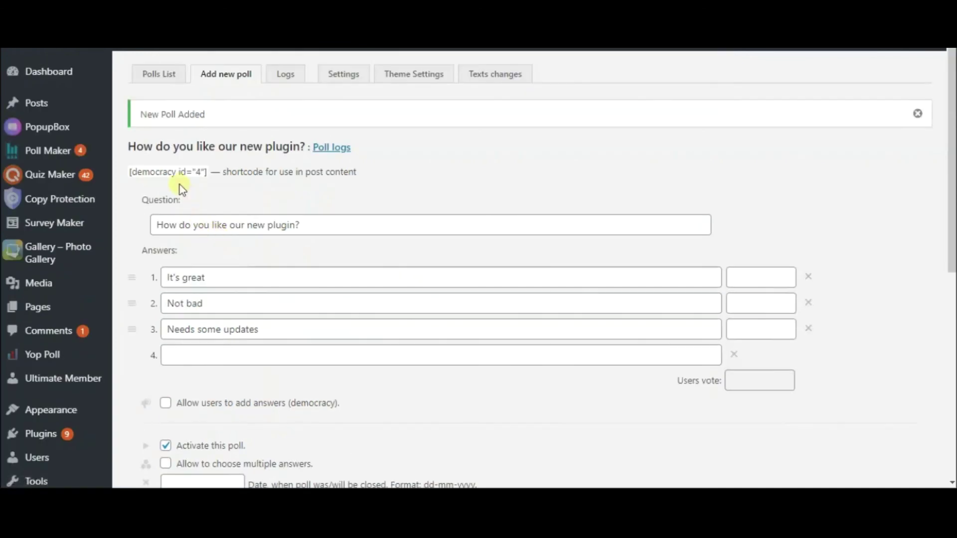
Select the [democracy id="4"] shortcode under the New Poll Added notice.
click(178, 174)
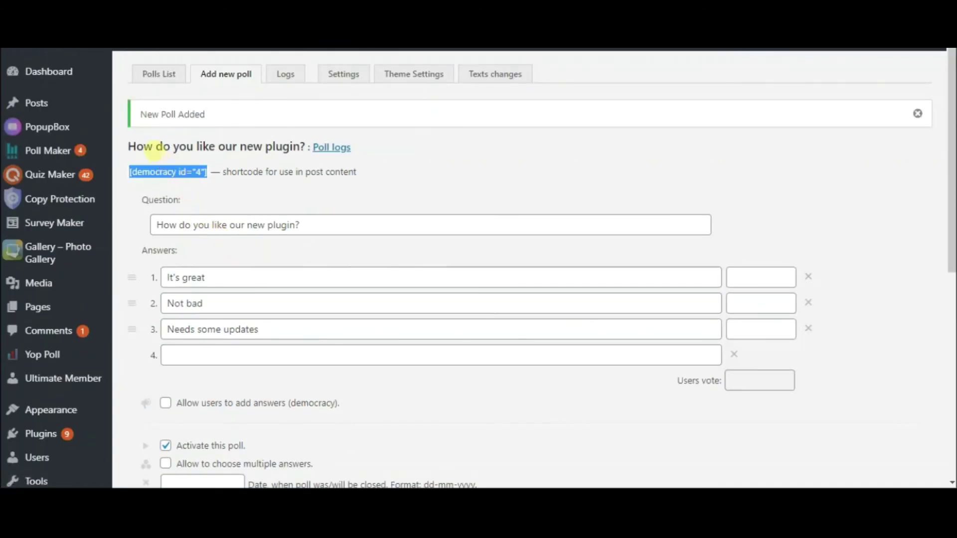